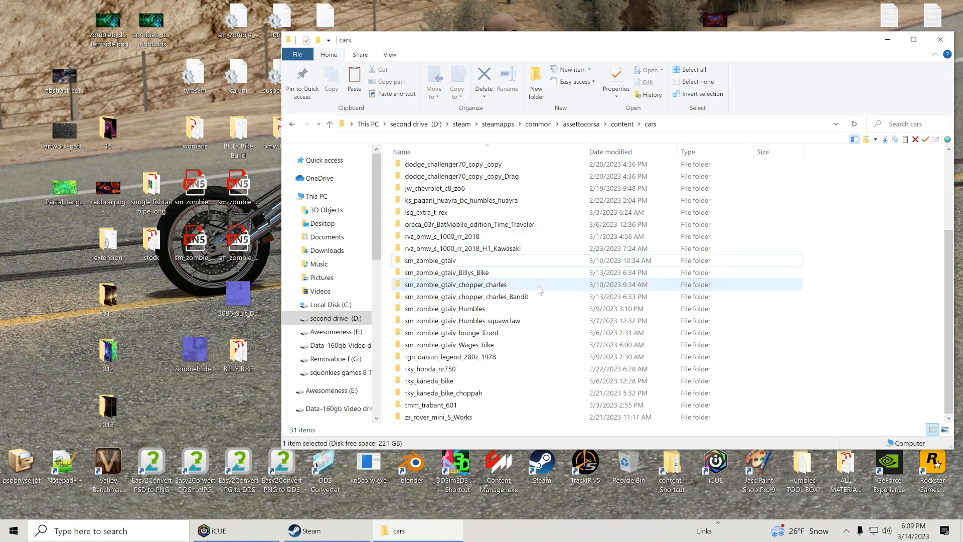
Open the sm_zombie_gtaiv_chopper_charles_Bandit car folder and delete the old extension folder from the desktop.
{"action": "double_click", "coordinate": [507, 297]}
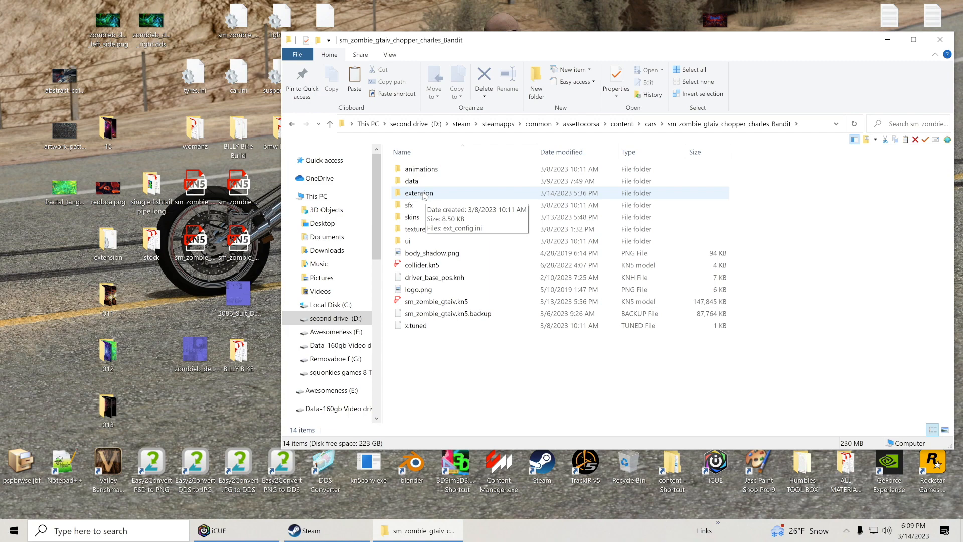
{"action": "right_click", "coordinate": [112, 246]}
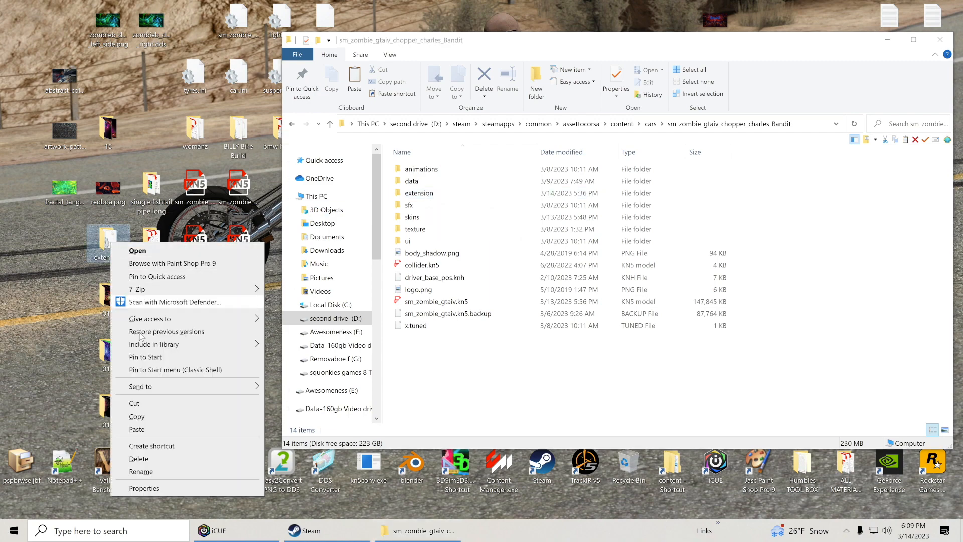
{"action": "left_click", "coordinate": [139, 458]}
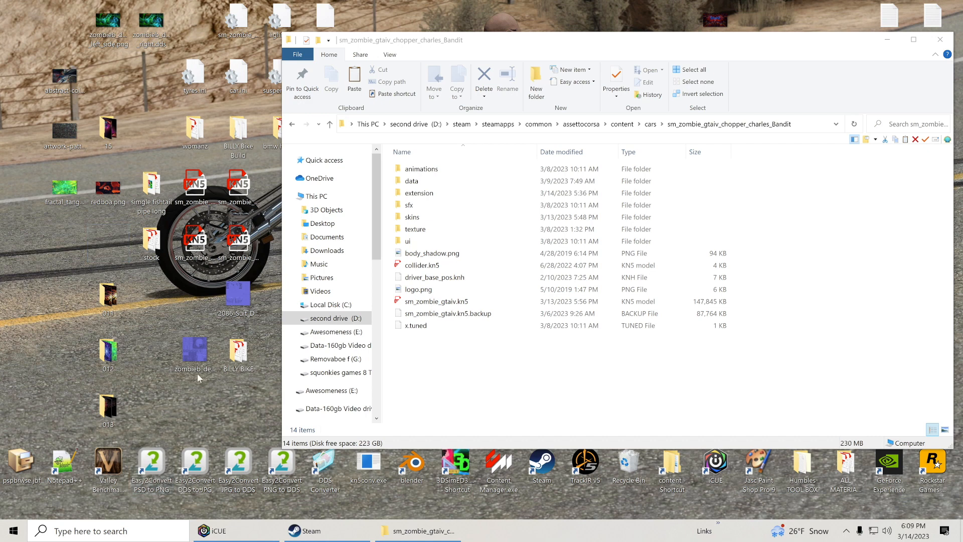
Copy the car's extension folder onto the desktop as a backup.
{"action": "left_click", "coordinate": [433, 196]}
{"action": "right_click", "coordinate": [432, 195]}
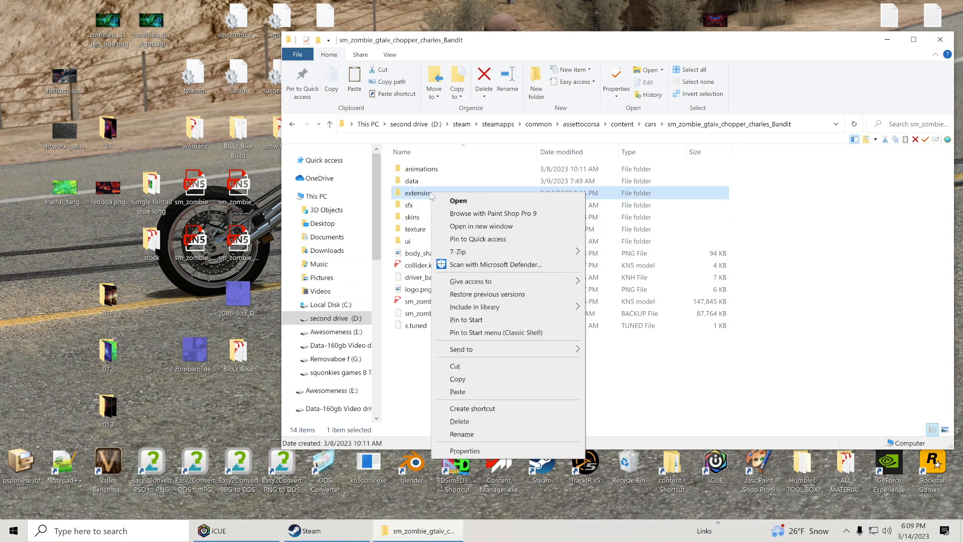
{"action": "left_click", "coordinate": [475, 379]}
{"action": "right_click", "coordinate": [71, 249]}
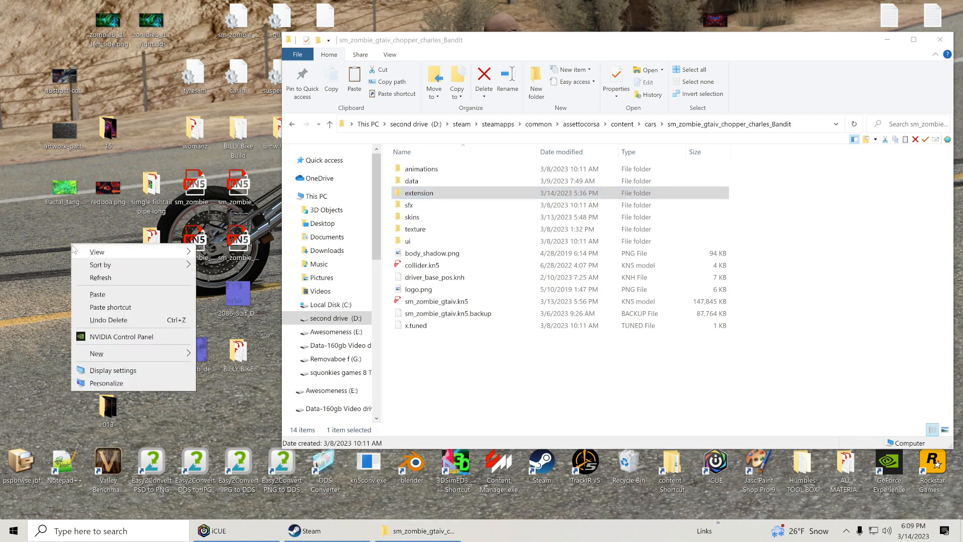
{"action": "left_click", "coordinate": [104, 294]}
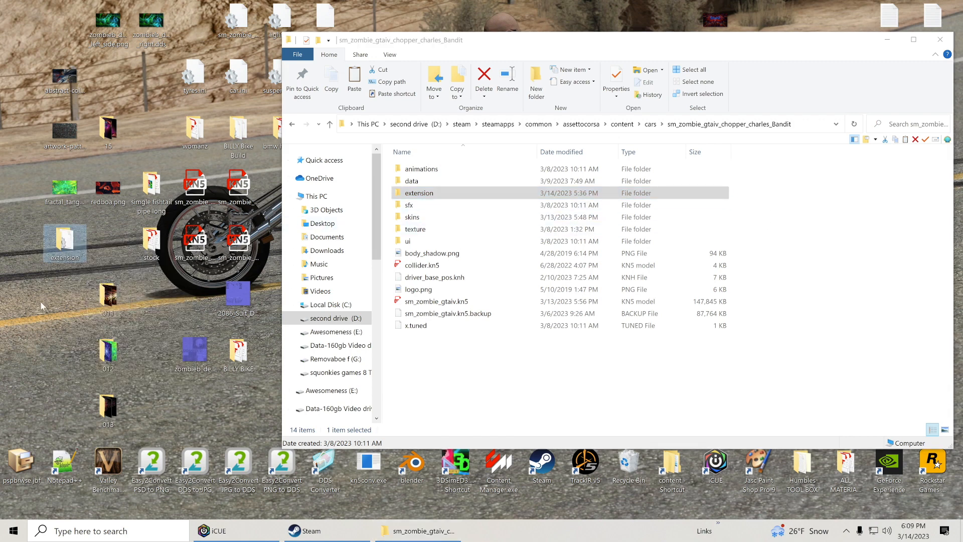
Open ext_config.ini from the car's extension folder in Notepad++.
{"action": "left_click", "coordinate": [419, 194]}
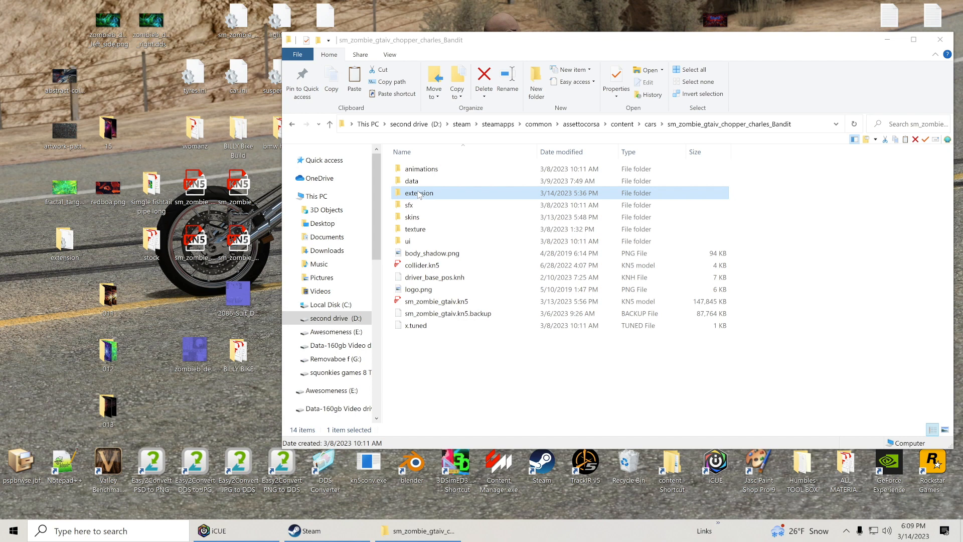
{"action": "double_click", "coordinate": [419, 194]}
{"action": "right_click", "coordinate": [417, 170]}
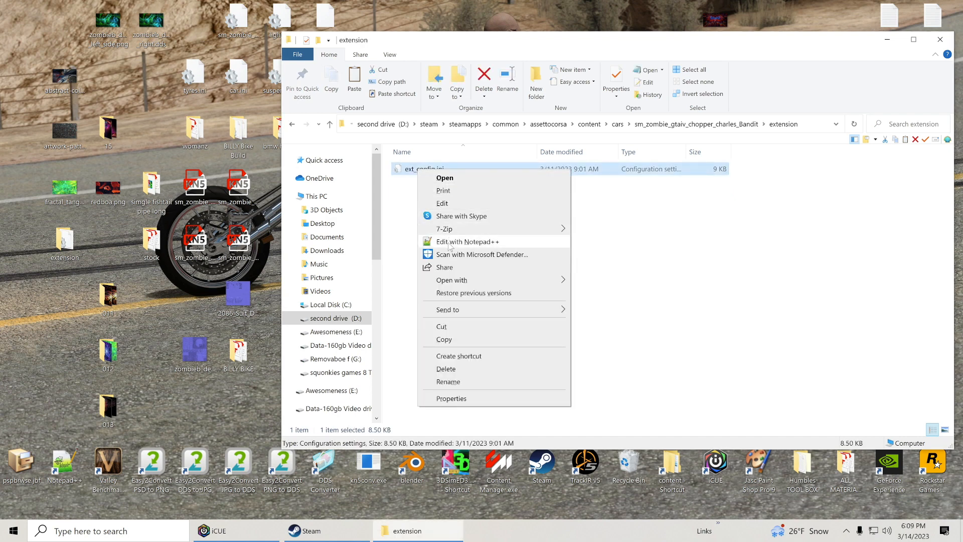
{"action": "left_click", "coordinate": [450, 242]}
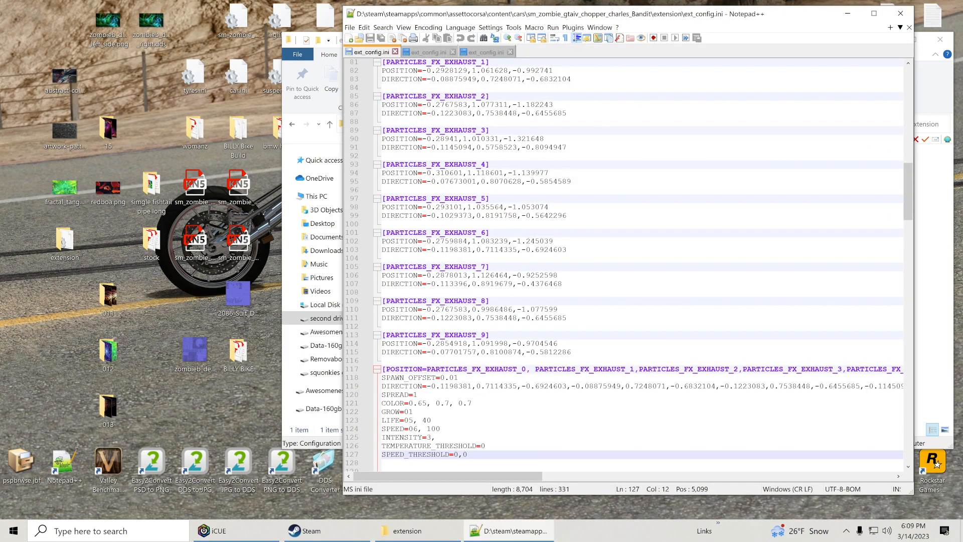
Examine the lighting, tyre, exhaust flame and exhaust particle sections of ext_config.ini, including the antilag and discharge flame-size lines.
{"action": "left_click_drag", "start_coordinate": [907, 210], "coordinate": [905, 105]}
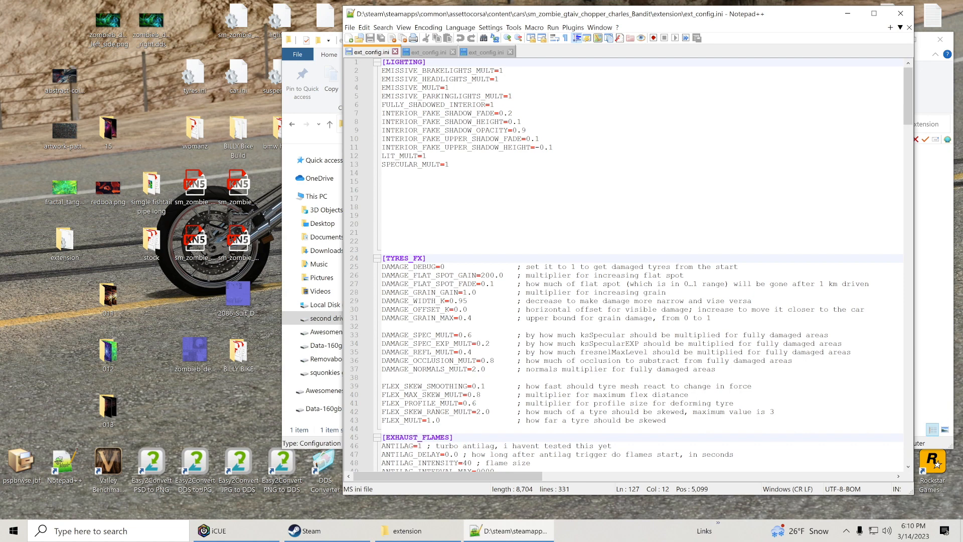
{"action": "left_click_drag", "start_coordinate": [907, 103], "coordinate": [907, 127]}
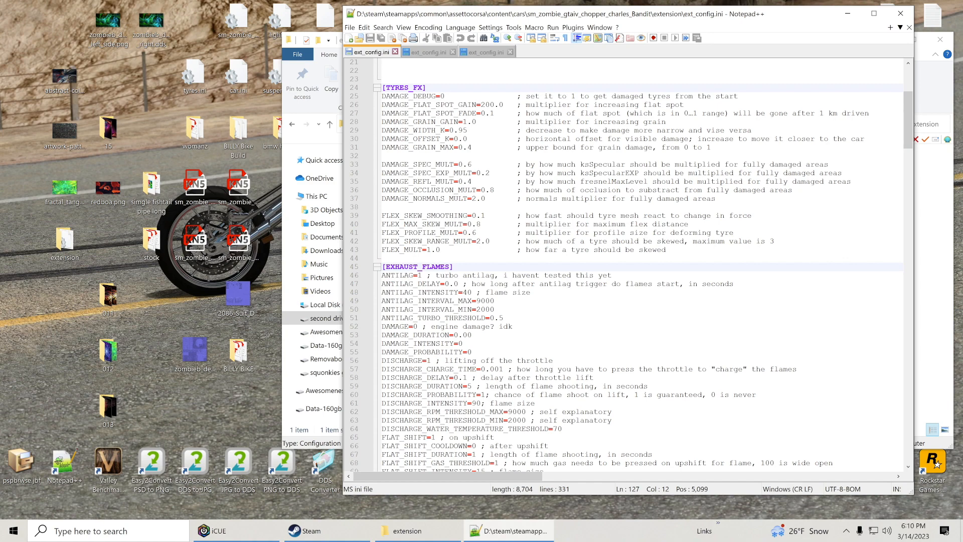
{"action": "left_click_drag", "start_coordinate": [530, 292], "coordinate": [381, 292]}
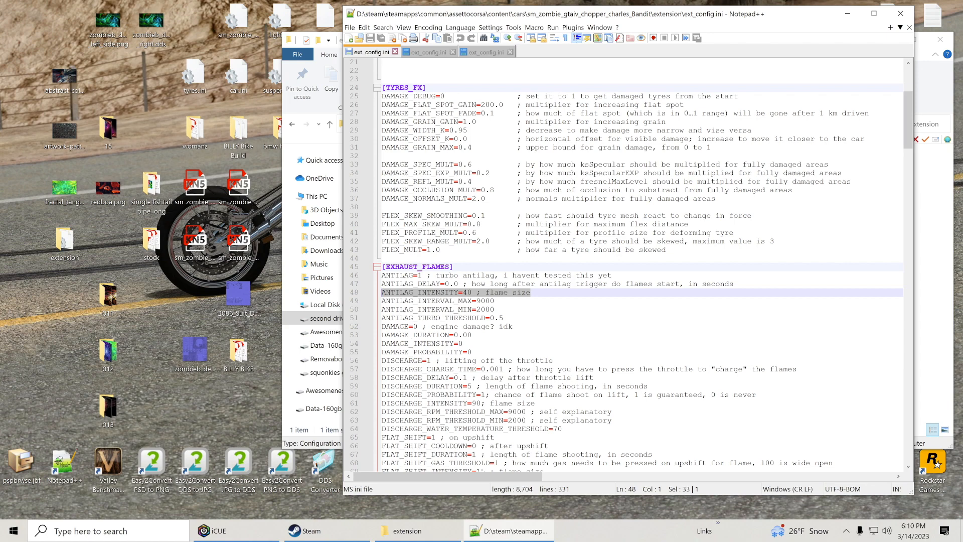
{"action": "left_click_drag", "start_coordinate": [534, 403], "coordinate": [379, 404]}
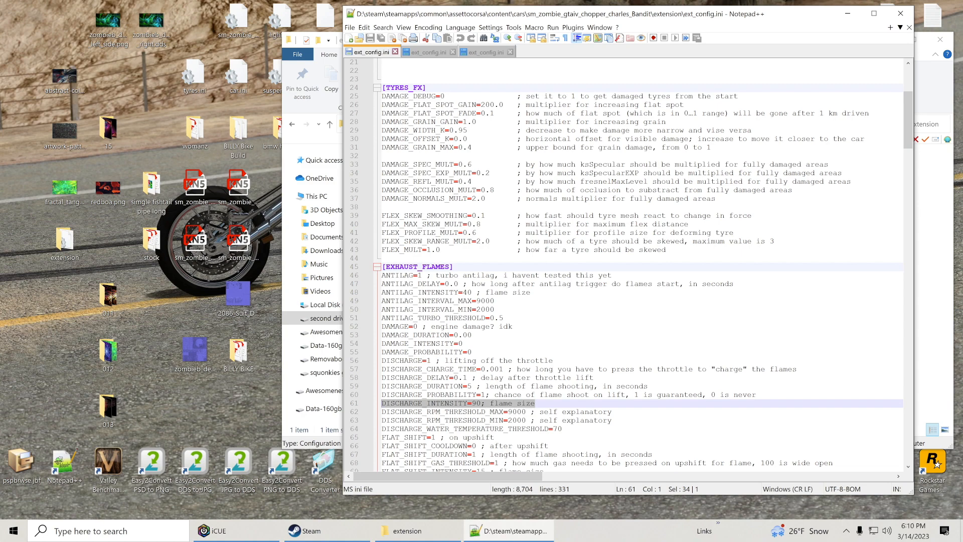
{"action": "left_click_drag", "start_coordinate": [908, 139], "coordinate": [908, 169]}
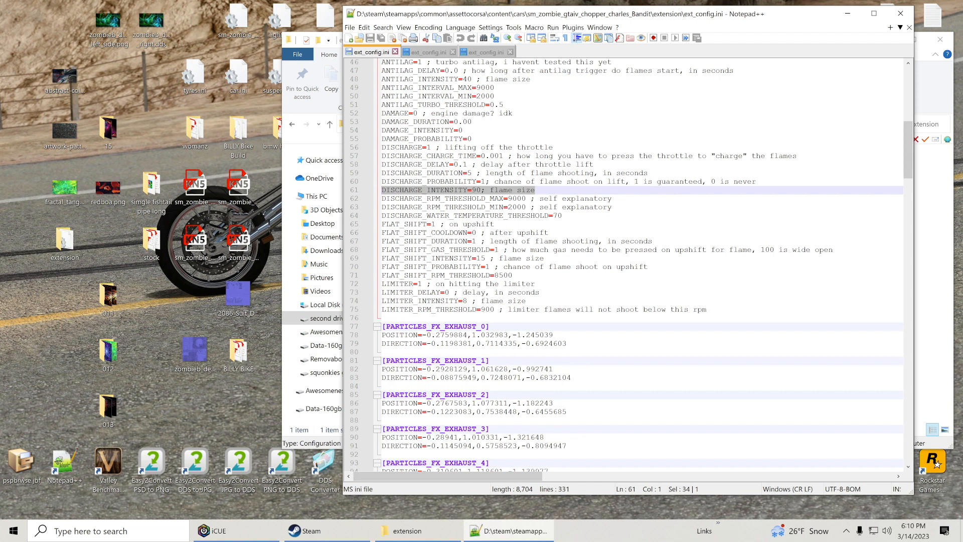
{"action": "left_click_drag", "start_coordinate": [910, 139], "coordinate": [905, 174]}
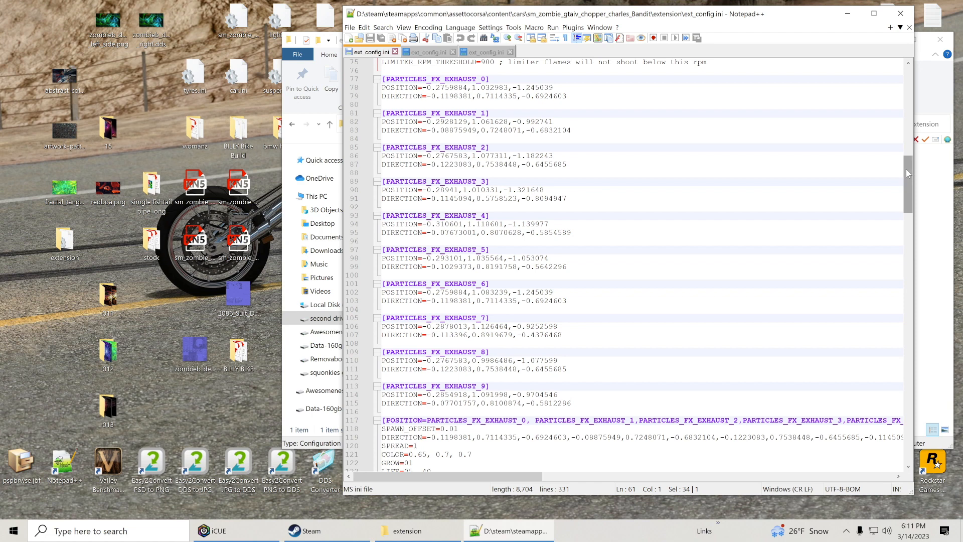
{"action": "left_click_drag", "start_coordinate": [905, 174], "coordinate": [905, 198]}
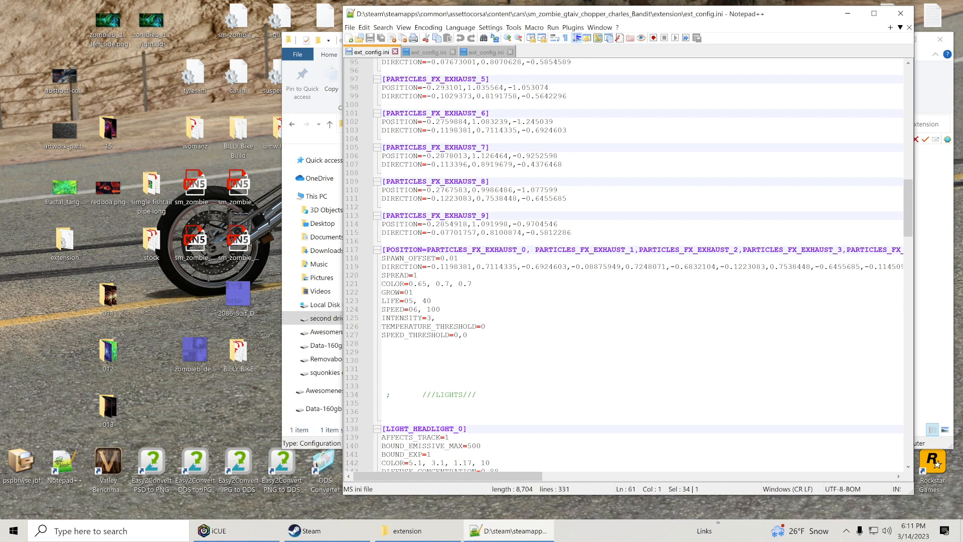
{"action": "left_click_drag", "start_coordinate": [908, 227], "coordinate": [908, 169]}
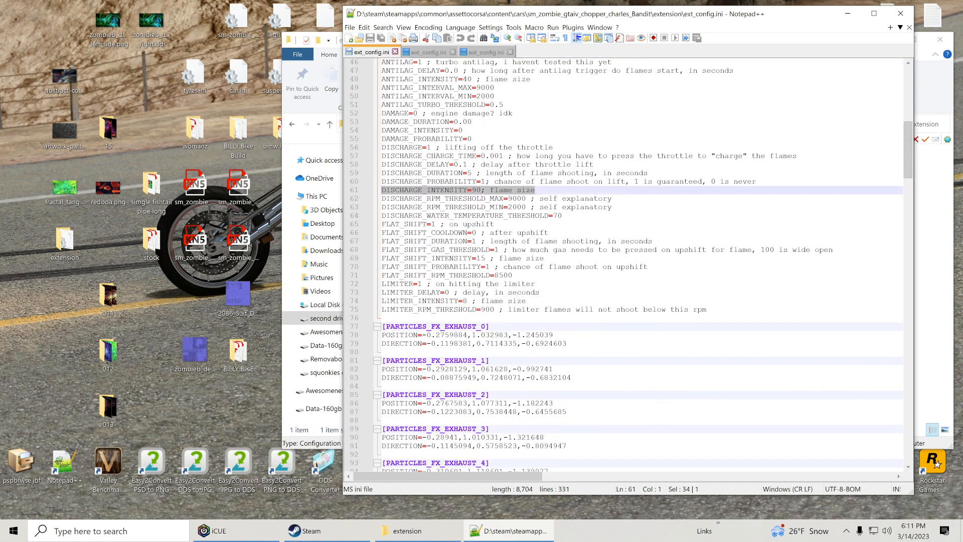
{"action": "scroll", "coordinate": [622, 266], "scroll_direction": "up", "scroll_amount": 4}
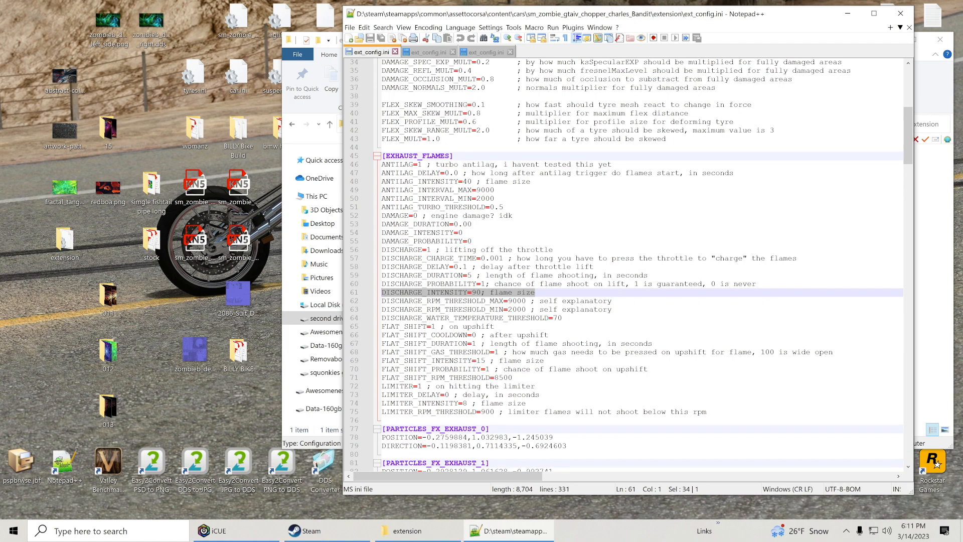
{"action": "left_click", "coordinate": [454, 156]}
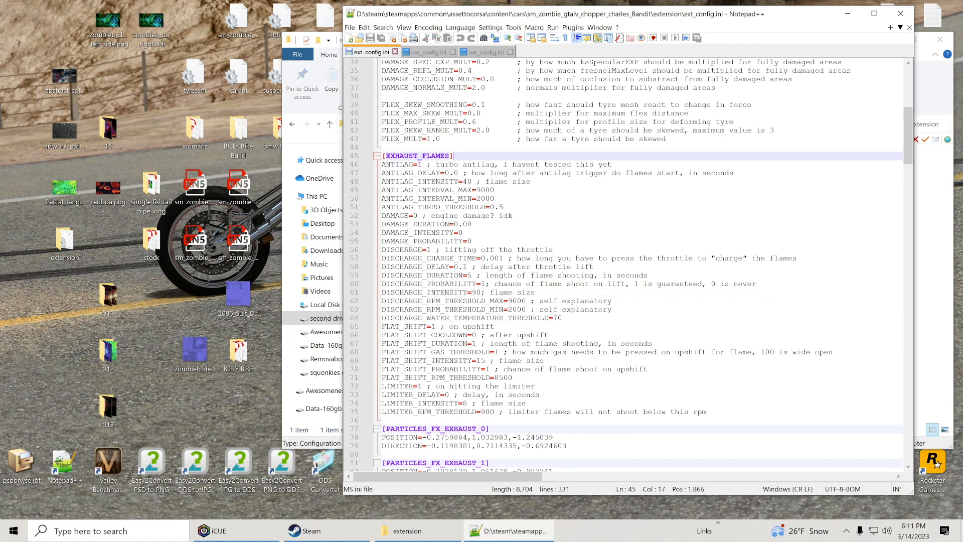
{"action": "left_click", "coordinate": [707, 412]}
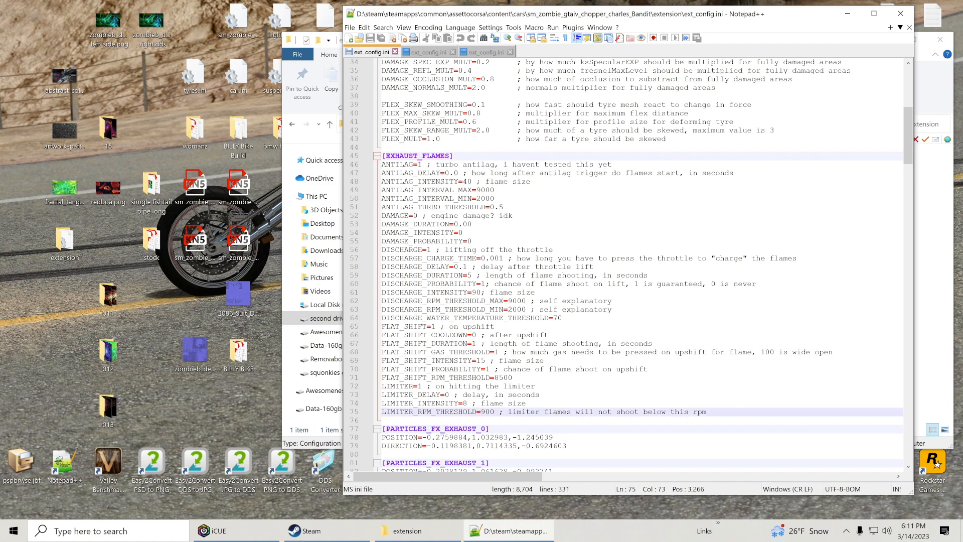
{"action": "scroll", "coordinate": [643, 265], "scroll_direction": "down", "scroll_amount": 10}
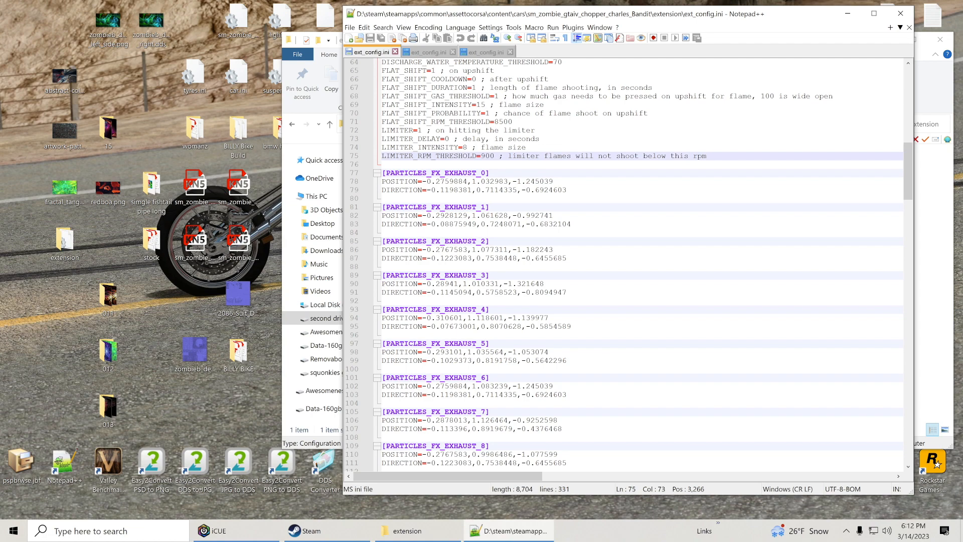
Set INTENSITY to 1 in the combined exhaust particles section above the lights and save the file.
{"action": "left_click_drag", "start_coordinate": [907, 195], "coordinate": [905, 230]}
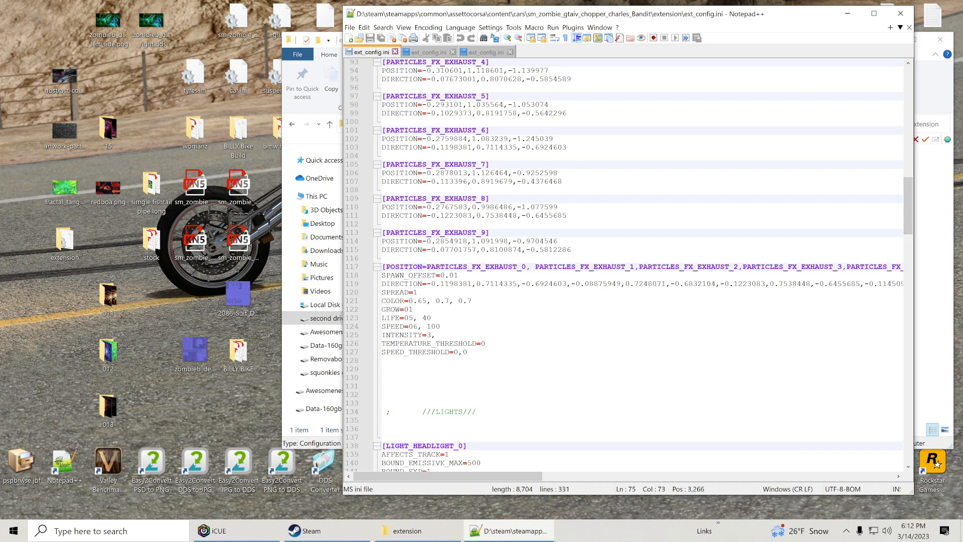
{"action": "left_click_drag", "start_coordinate": [435, 335], "coordinate": [382, 335]}
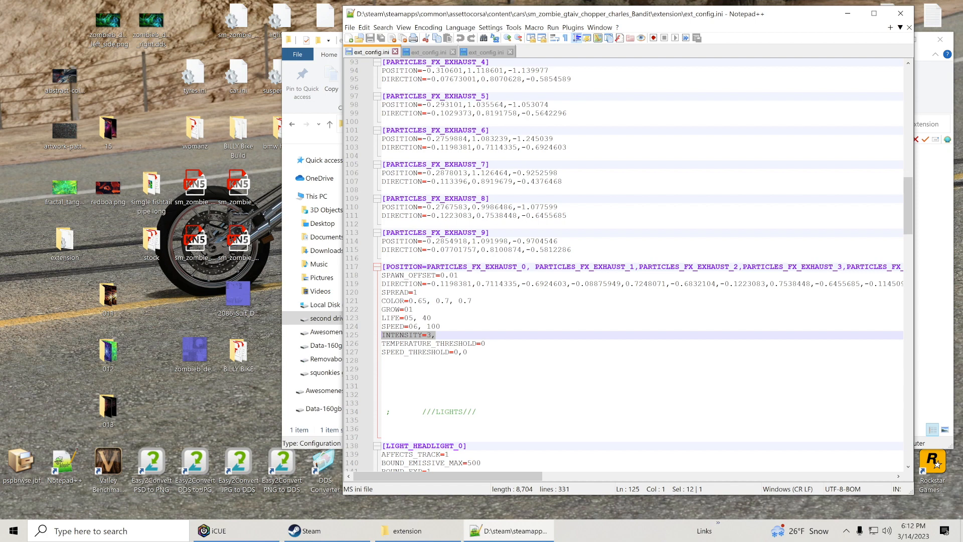
{"action": "left_click", "coordinate": [432, 335]}
{"action": "left_click_drag", "start_coordinate": [432, 335], "coordinate": [427, 335]}
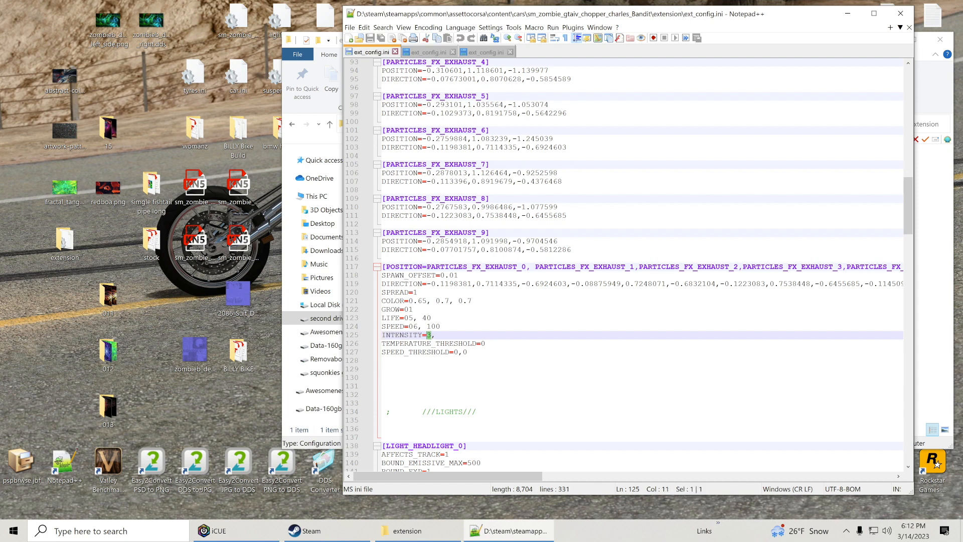
{"action": "type", "text": "1"}
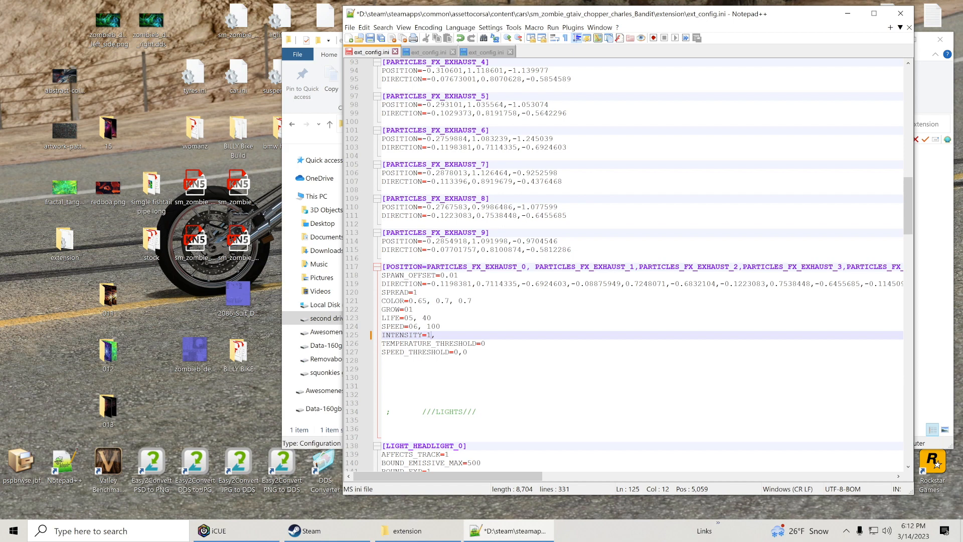
{"action": "left_click", "coordinate": [371, 40]}
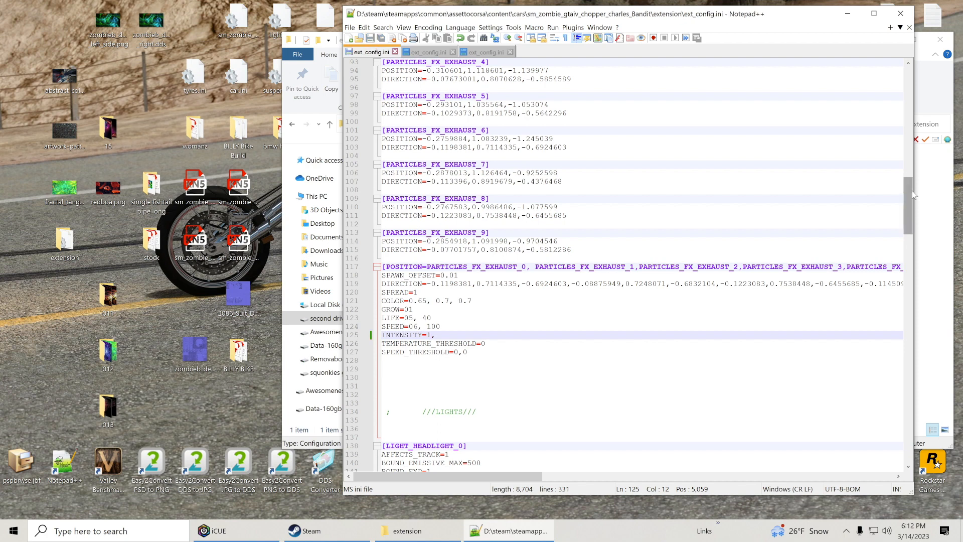
Examine the headlight, licence plate, audio volume and audio pitch sections of the config.
{"action": "left_click_drag", "start_coordinate": [909, 191], "coordinate": [910, 221]}
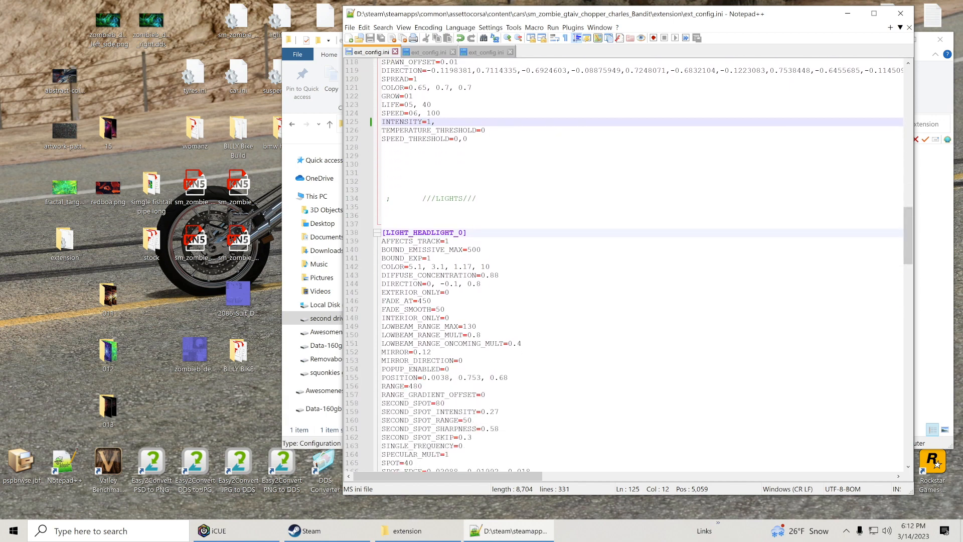
{"action": "left_click_drag", "start_coordinate": [907, 219], "coordinate": [912, 344]}
{"action": "scroll", "coordinate": [907, 339], "scroll_direction": "down", "scroll_amount": 5}
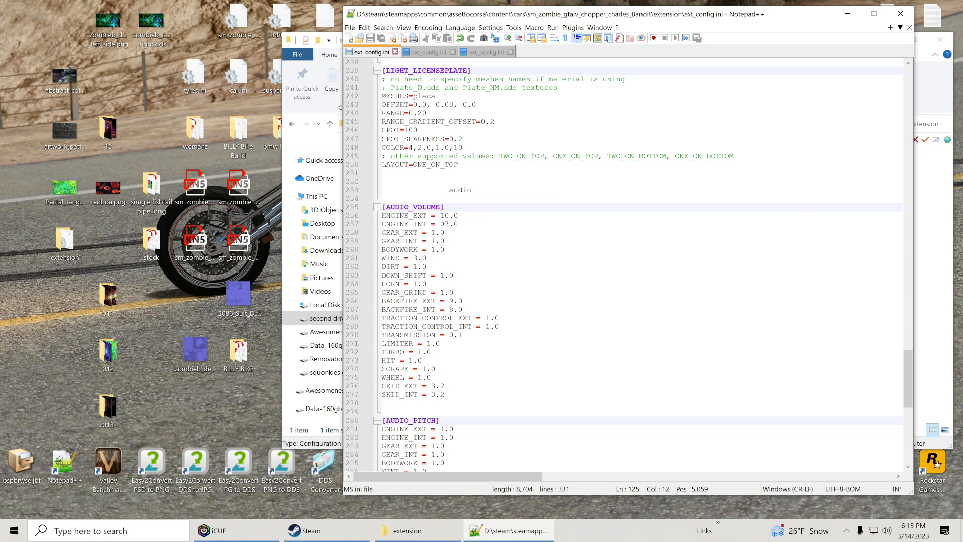
{"action": "scroll", "coordinate": [637, 261], "scroll_direction": "down", "scroll_amount": 1}
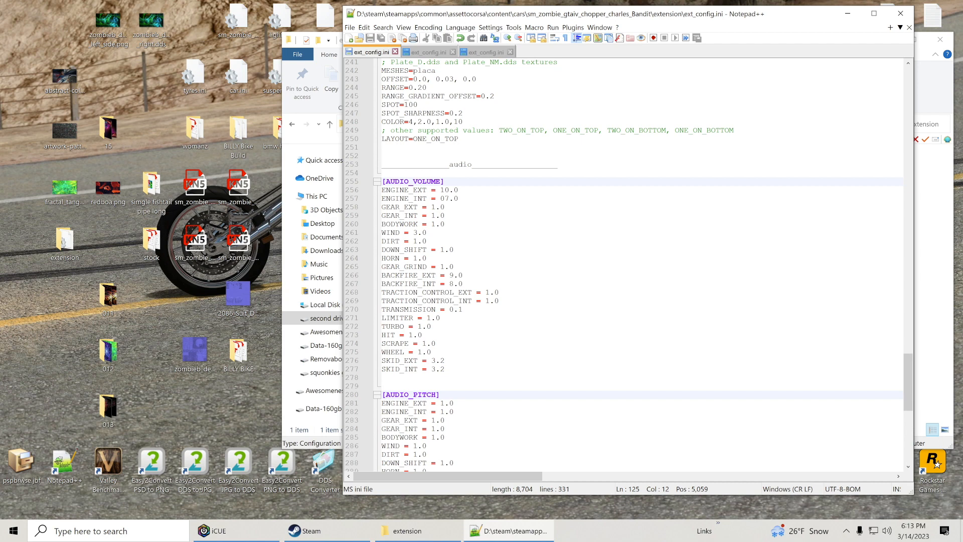
{"action": "scroll", "coordinate": [638, 260], "scroll_direction": "down", "scroll_amount": 1}
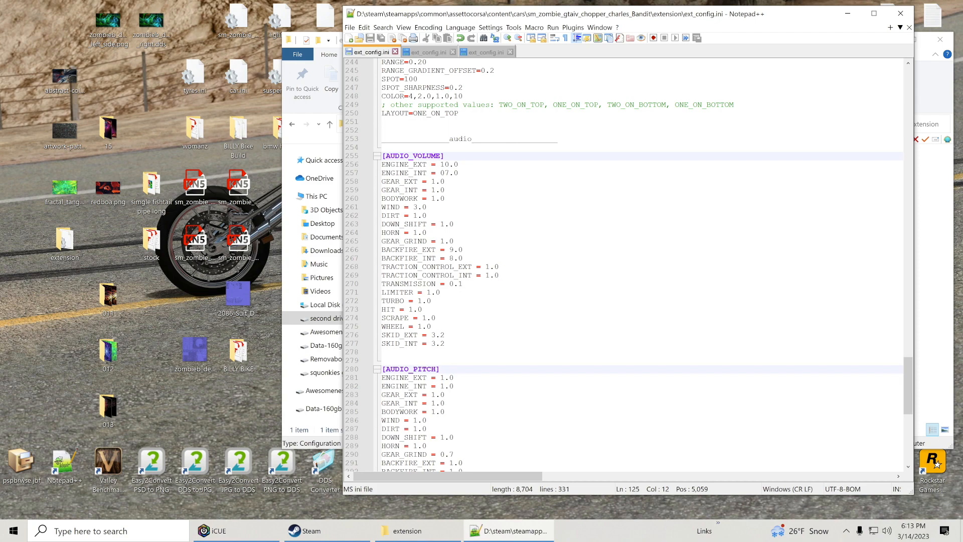
{"action": "left_click_drag", "start_coordinate": [909, 375], "coordinate": [915, 201]}
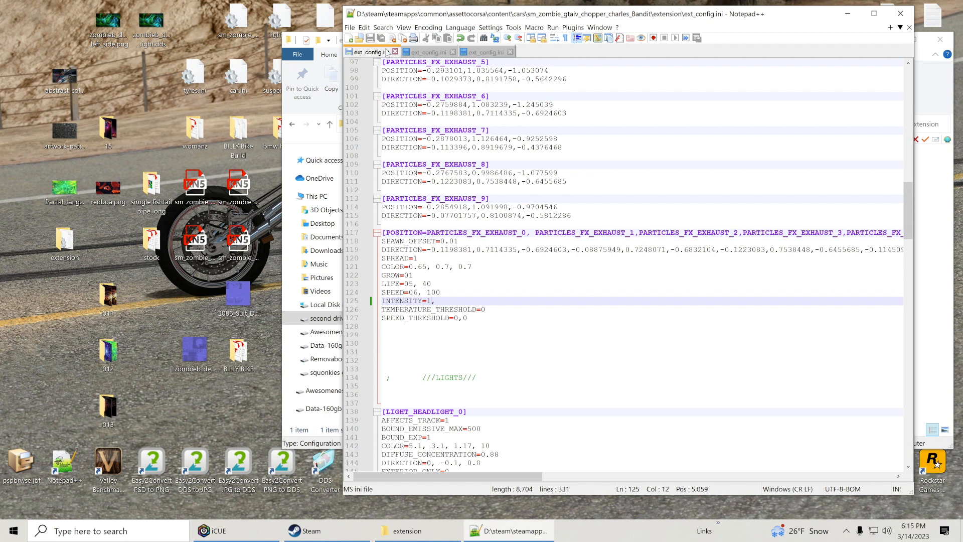
Close the other two open ext_config.ini files, empty the recent files list and return to the extension folder.
{"action": "left_click", "coordinate": [453, 52]}
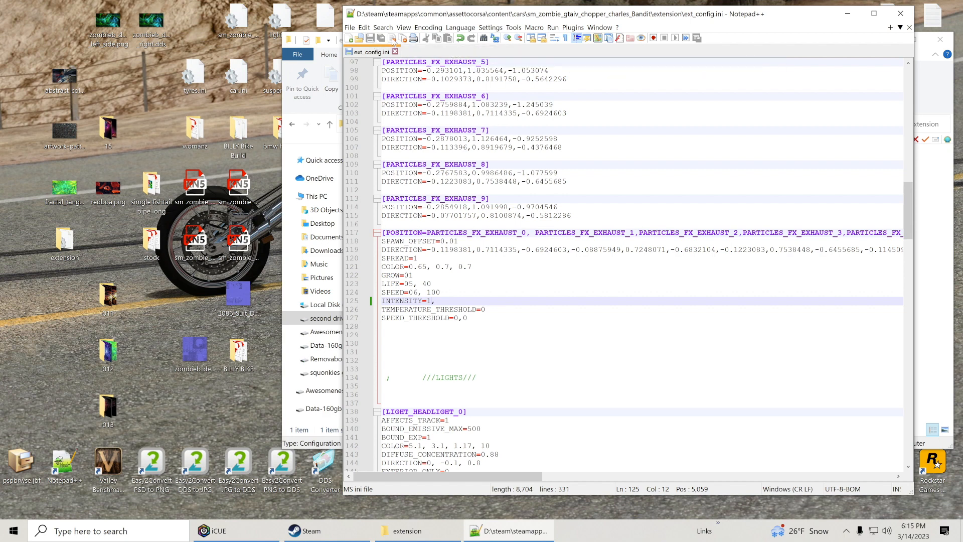
{"action": "left_click", "coordinate": [350, 27]}
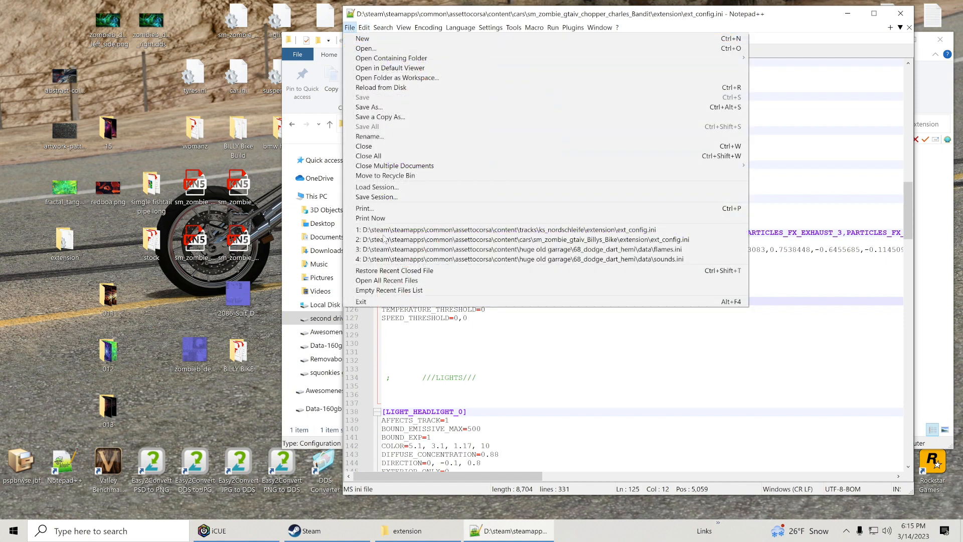
{"action": "left_click", "coordinate": [391, 290]}
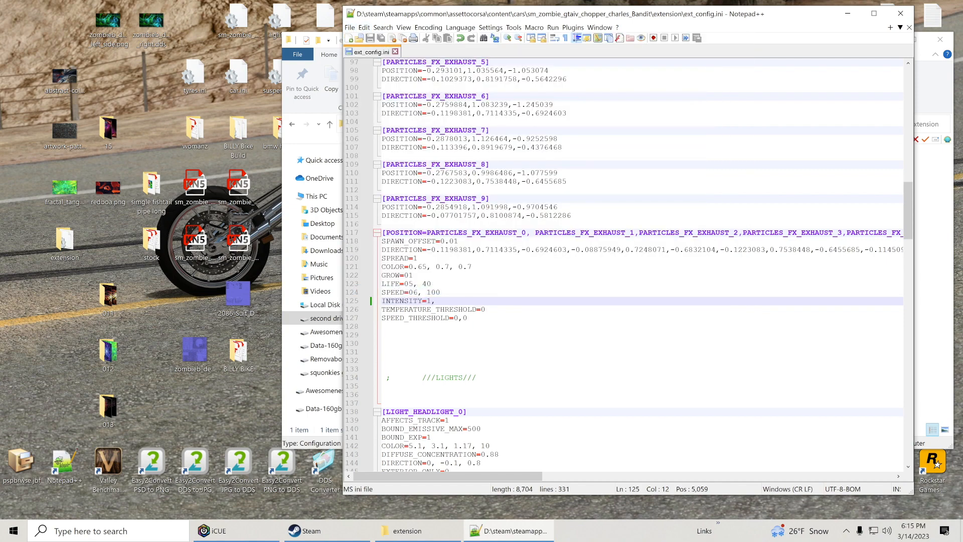
{"action": "left_click", "coordinate": [846, 15]}
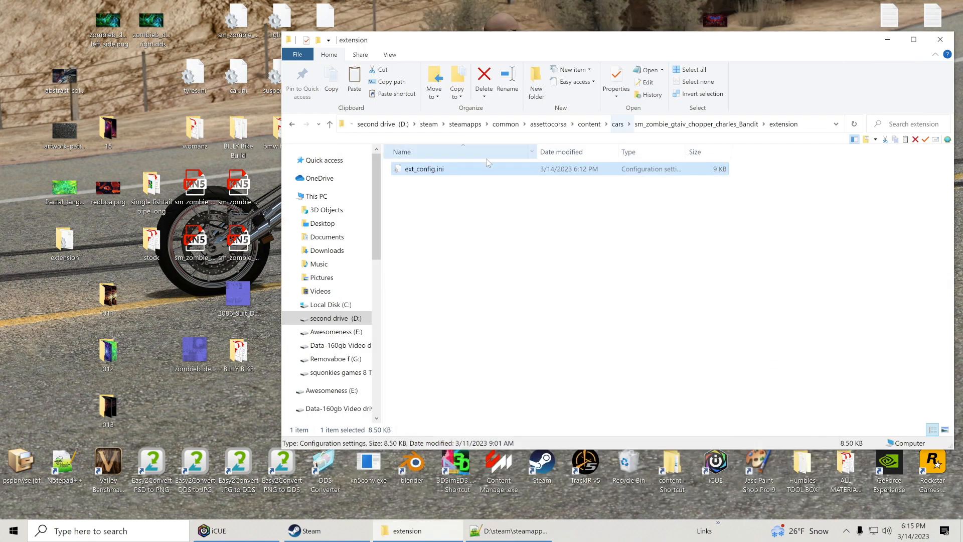
Go back up to the cars folder, minimize the file browser and launch Content Manager.
{"action": "left_click", "coordinate": [329, 124]}
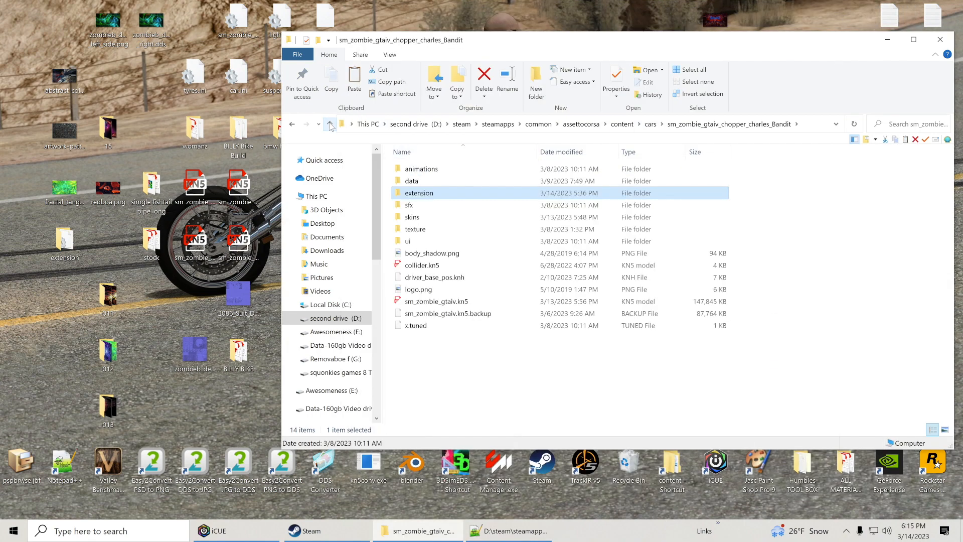
{"action": "left_click", "coordinate": [330, 124]}
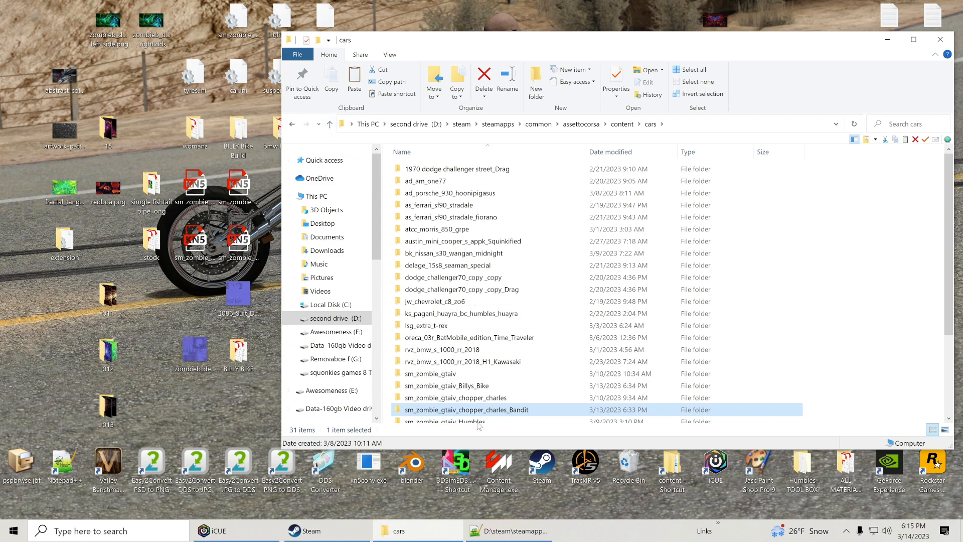
{"action": "left_click", "coordinate": [886, 39]}
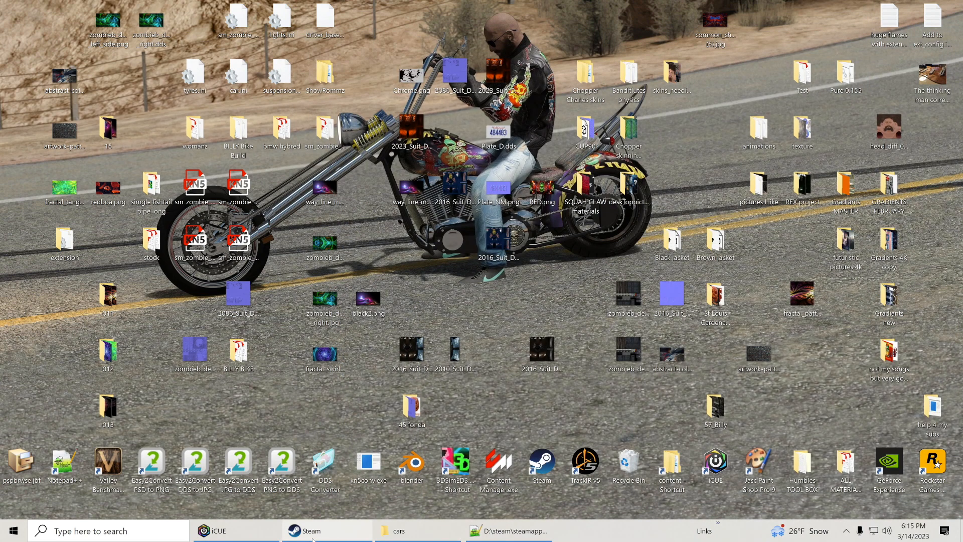
{"action": "double_click", "coordinate": [510, 464]}
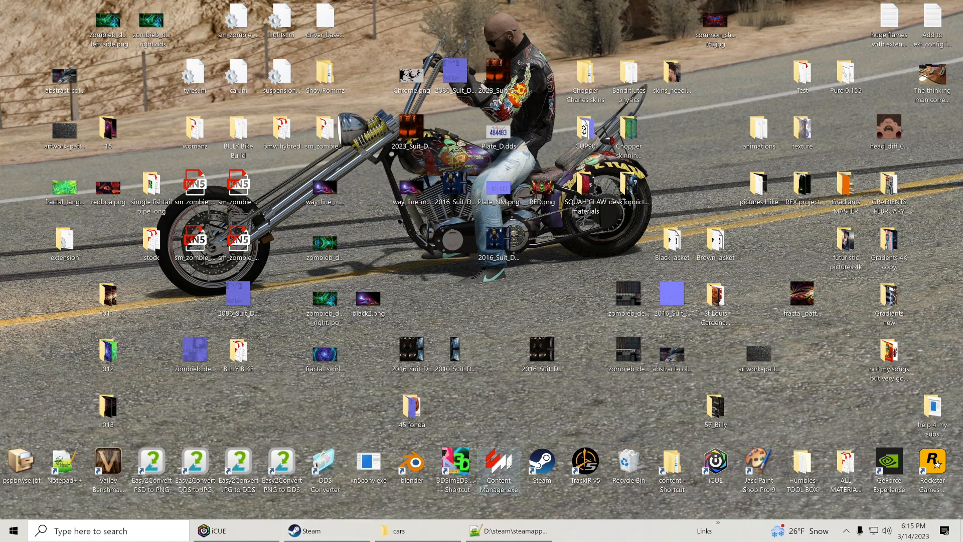
{"action": "double_click", "coordinate": [508, 465]}
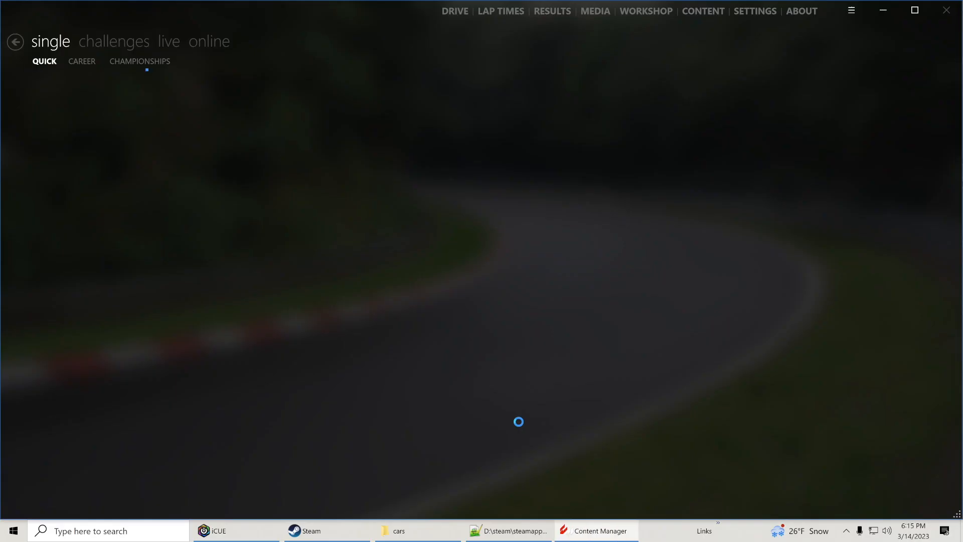
Choose the SM Lab bike Zombie GTA IV Chopper charles Bandit with skin 07 as the car to drive.
{"action": "left_click", "coordinate": [83, 128]}
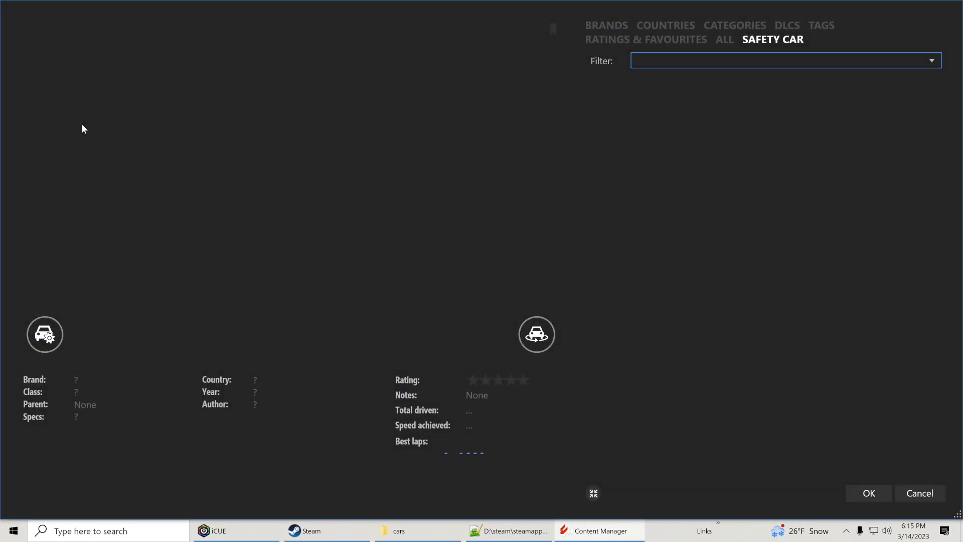
{"action": "left_click", "coordinate": [588, 28]}
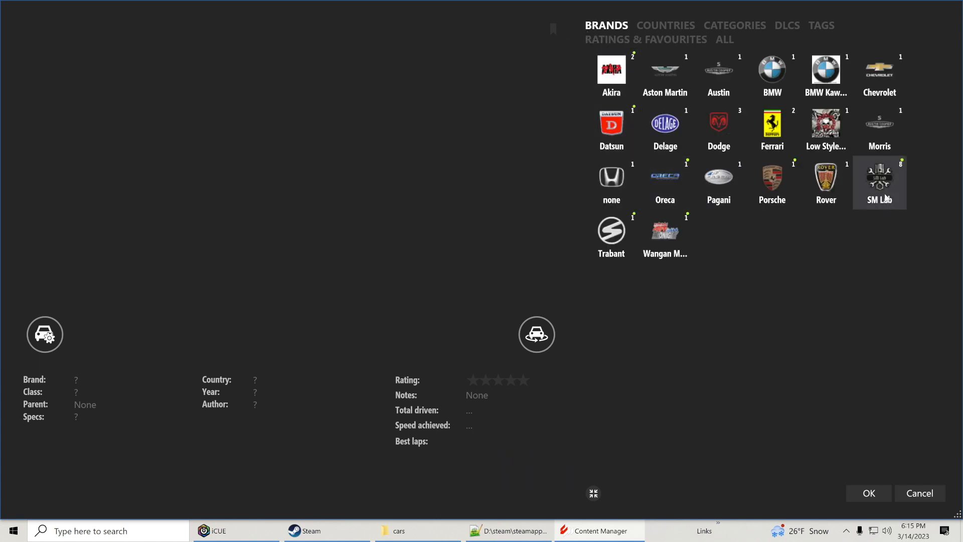
{"action": "left_click", "coordinate": [883, 193]}
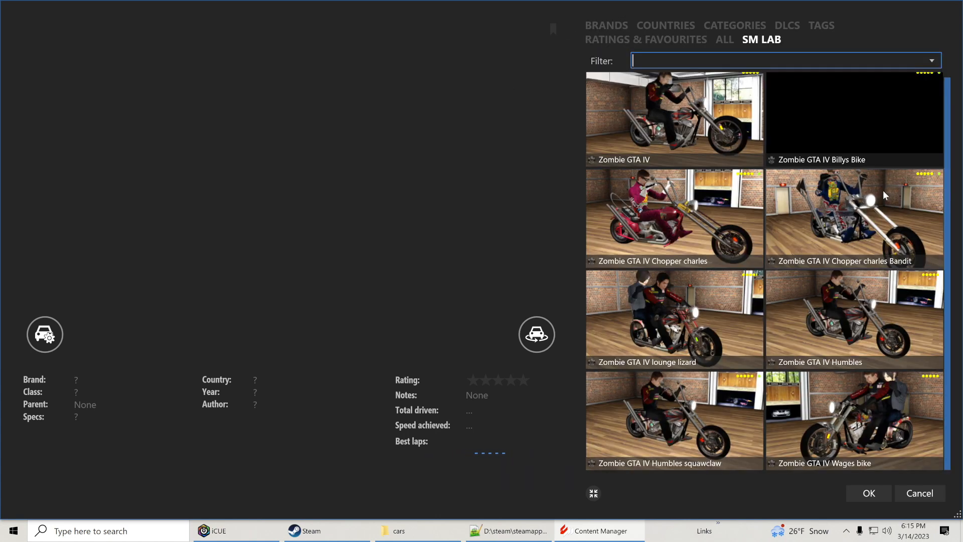
{"action": "left_click", "coordinate": [881, 228]}
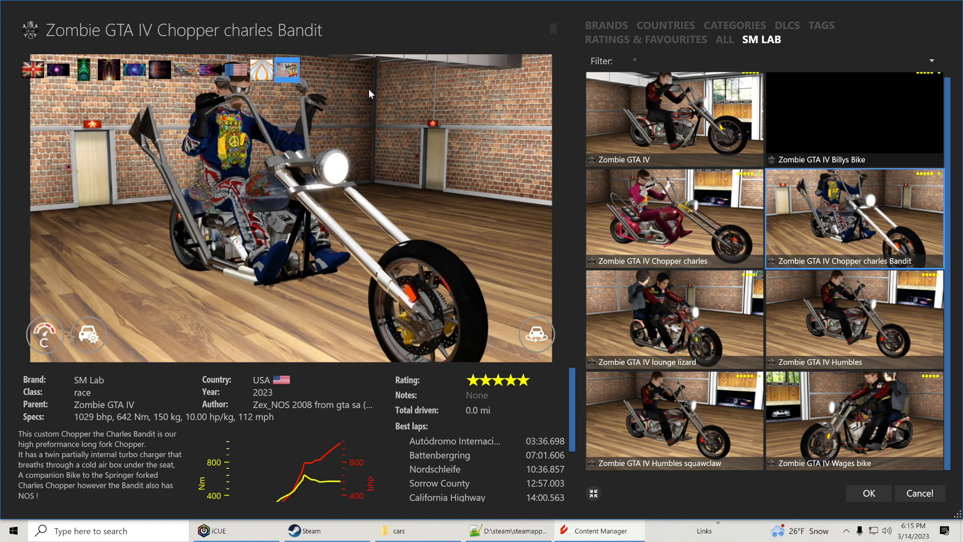
{"action": "left_click", "coordinate": [186, 71]}
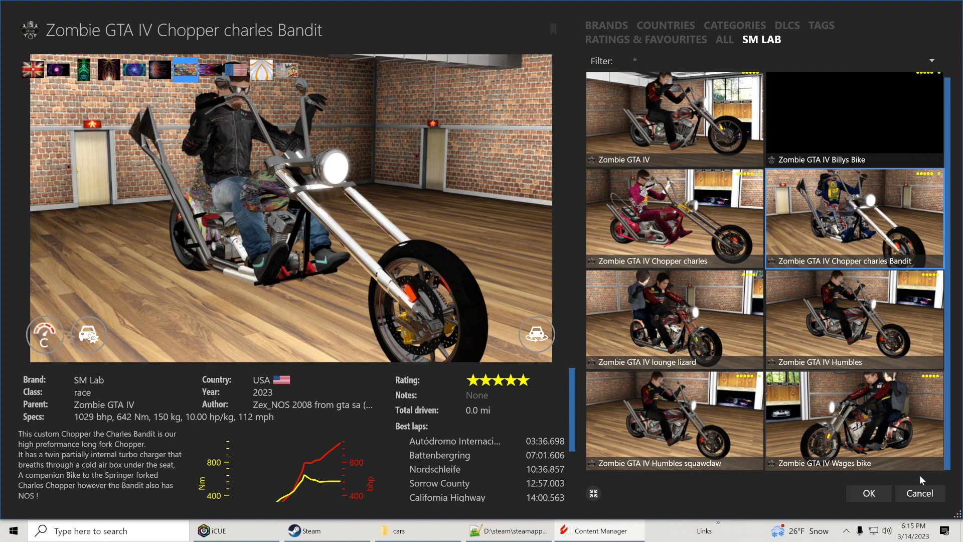
{"action": "left_click", "coordinate": [869, 494]}
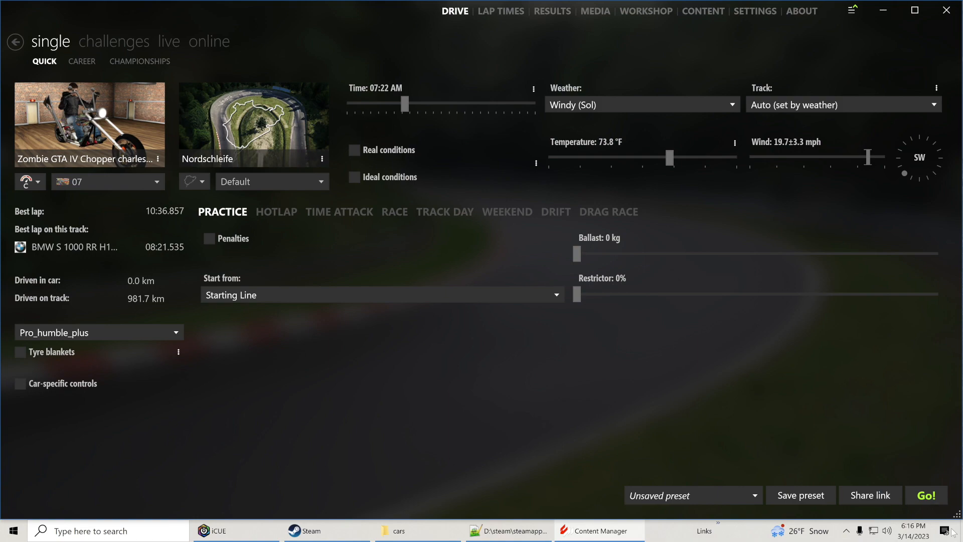
Start the Nordschleife practice session and load the setup "The Preacher 1 stop" saved for rt_california_highway.
{"action": "left_click", "coordinate": [921, 492]}
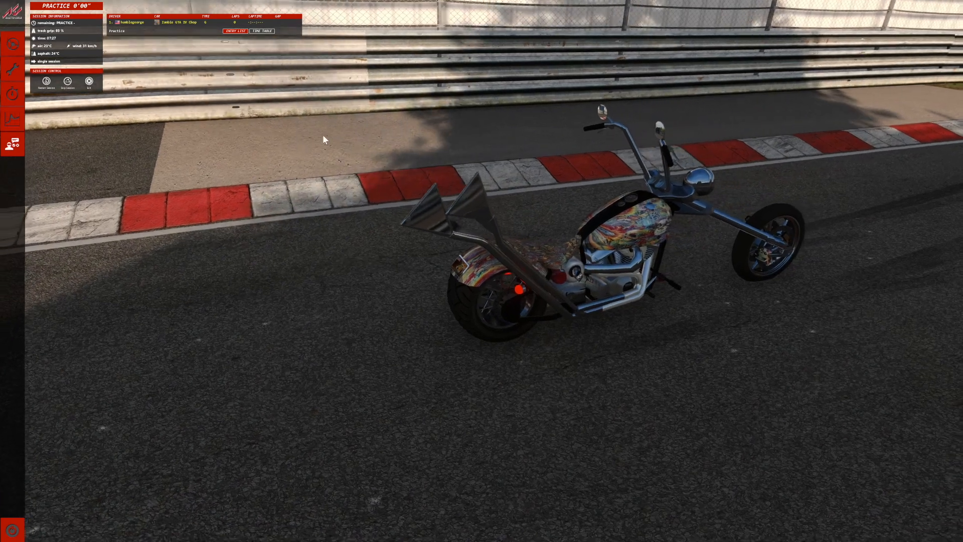
{"action": "left_click", "coordinate": [12, 68]}
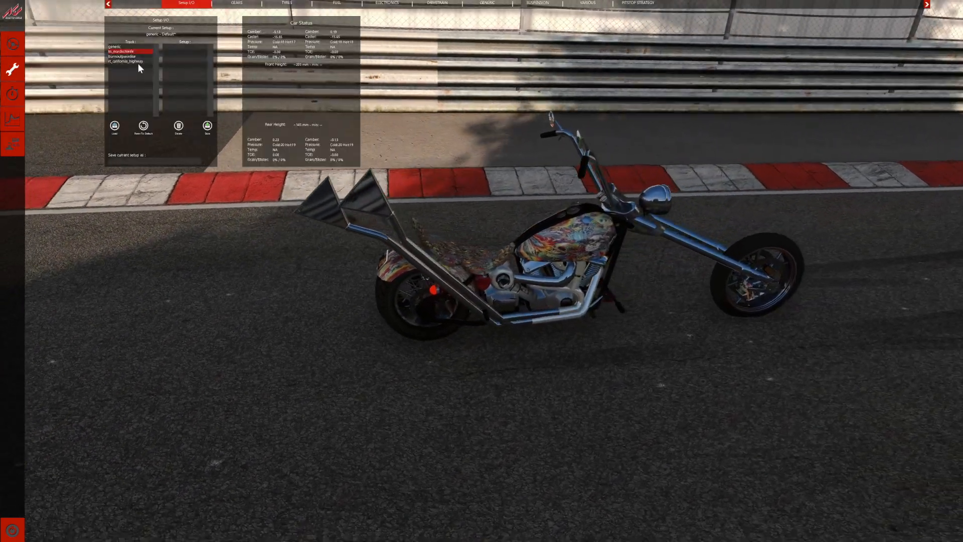
{"action": "left_click", "coordinate": [129, 61]}
{"action": "left_click", "coordinate": [173, 46]}
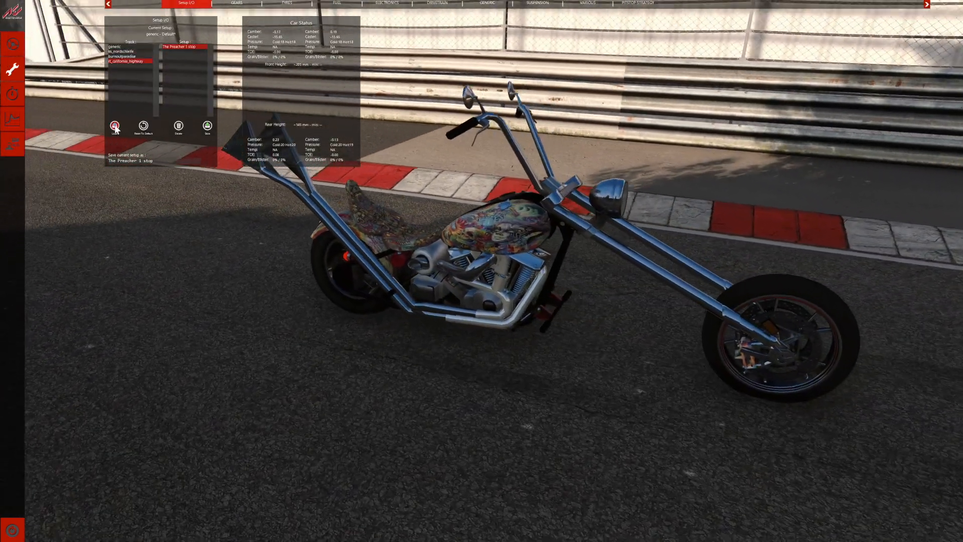
{"action": "left_click", "coordinate": [115, 126]}
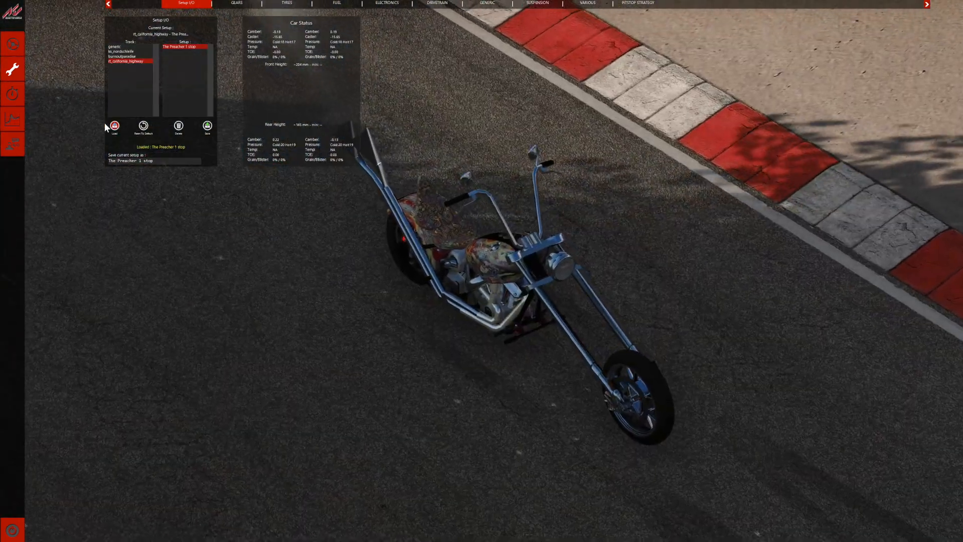
Enter the track, examine the chopper's exhaust smoke and flames from the front and side, and exit the session.
{"action": "left_click", "coordinate": [11, 45]}
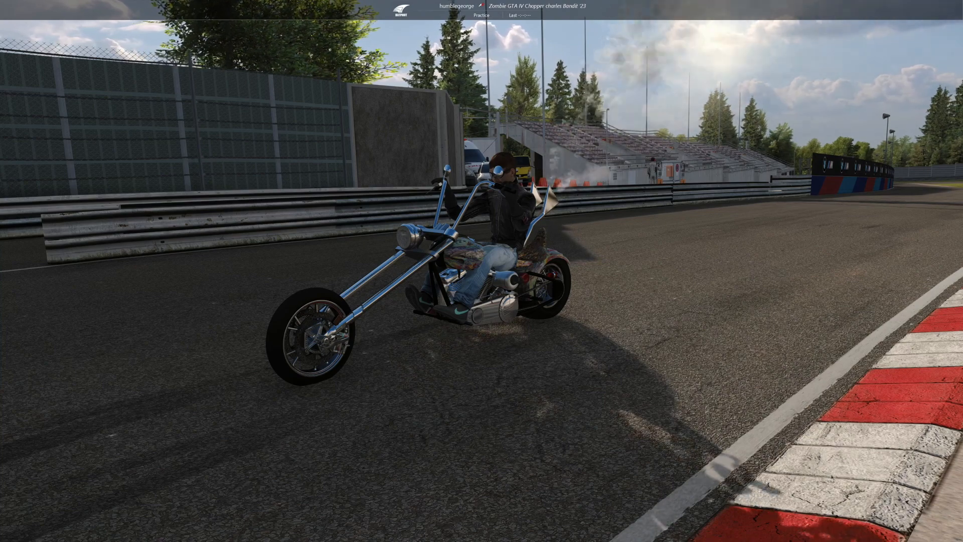
{"action": "left_click_drag", "start_coordinate": [146, 95], "coordinate": [296, 120]}
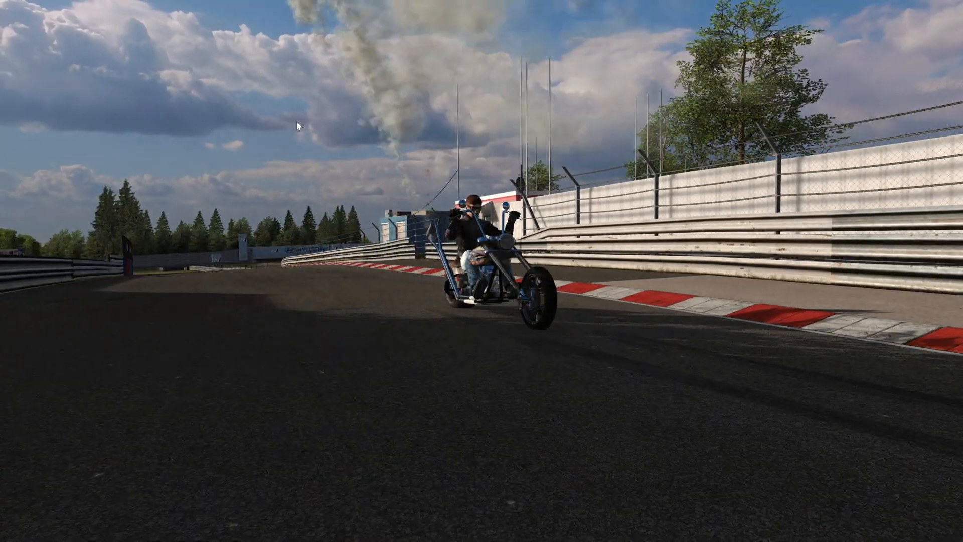
{"action": "left_click_drag", "start_coordinate": [228, 124], "coordinate": [85, 86]}
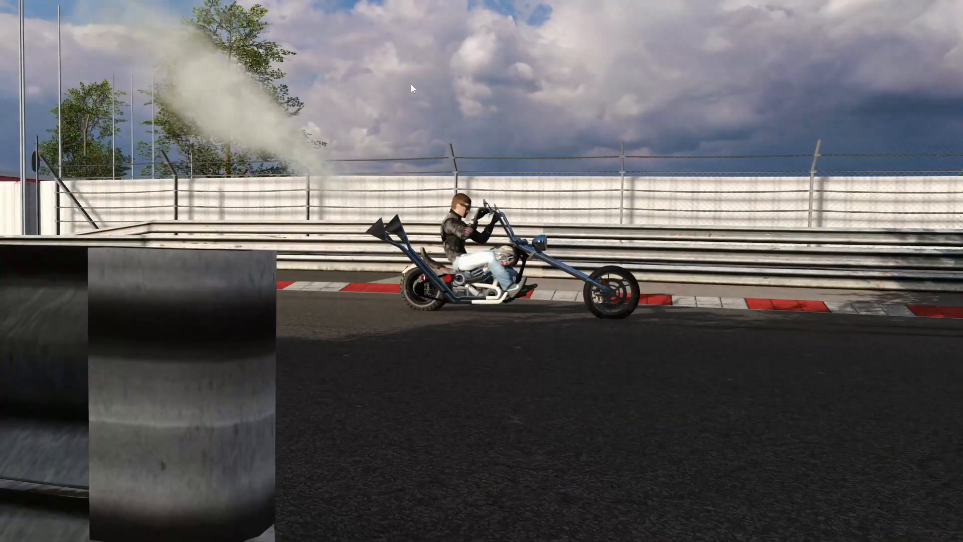
{"action": "left_click_drag", "start_coordinate": [411, 84], "coordinate": [364, 84]}
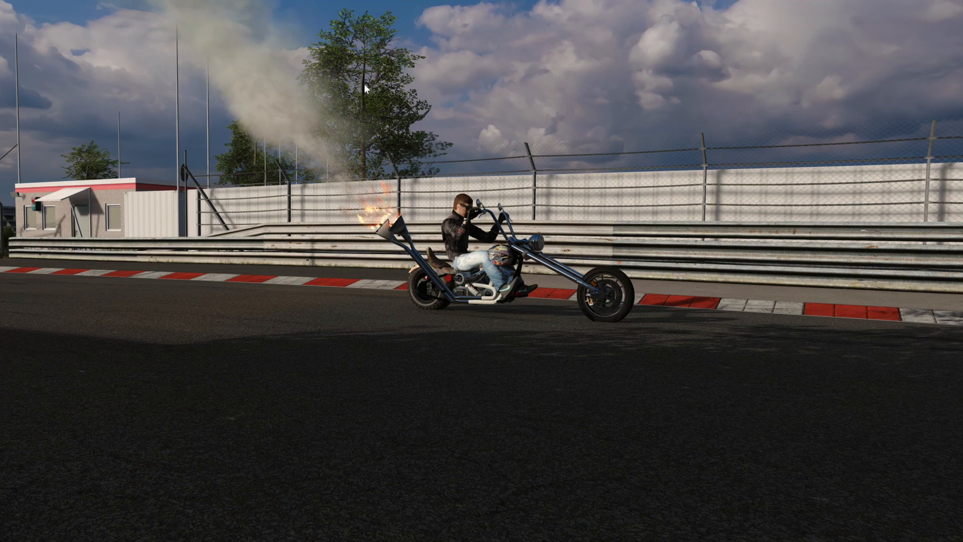
{"action": "key", "text": "Escape"}
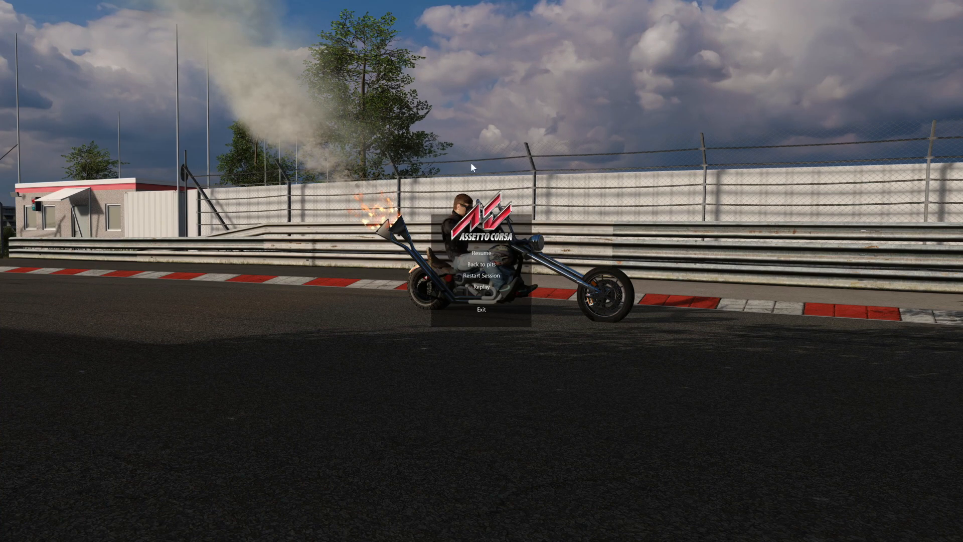
{"action": "left_click", "coordinate": [481, 309]}
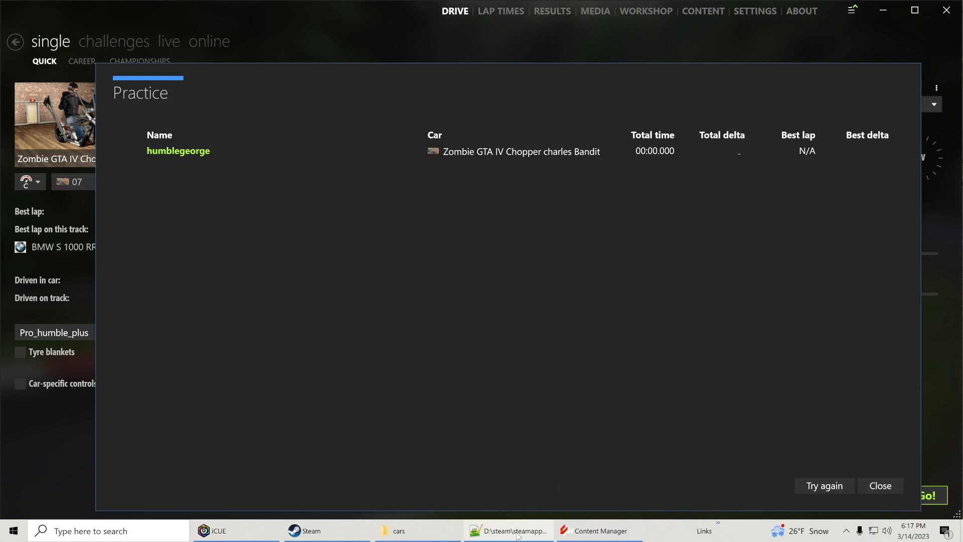
In ext_config.ini's combined exhaust particles section, set INTENSITY to 0, SPREAD to 0 and GROW to 00, and save the file.
{"action": "left_click", "coordinate": [518, 532]}
{"action": "key", "text": "shift+Left"}
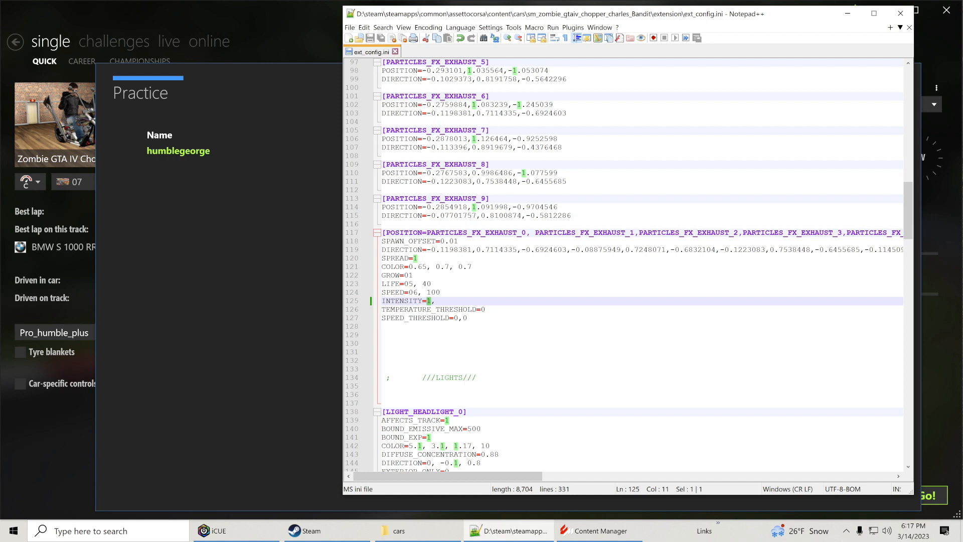
{"action": "type", "text": "0"}
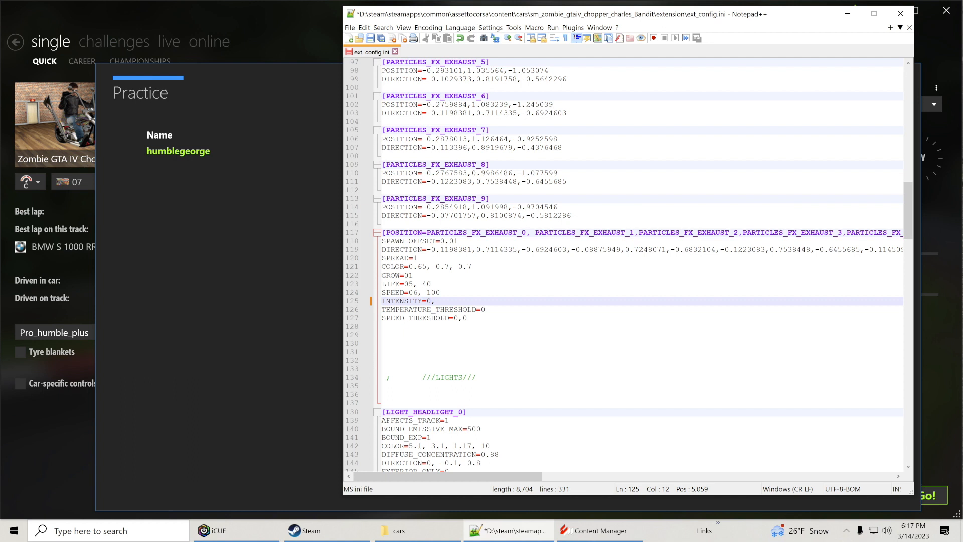
{"action": "left_click_drag", "start_coordinate": [414, 258], "coordinate": [418, 258]}
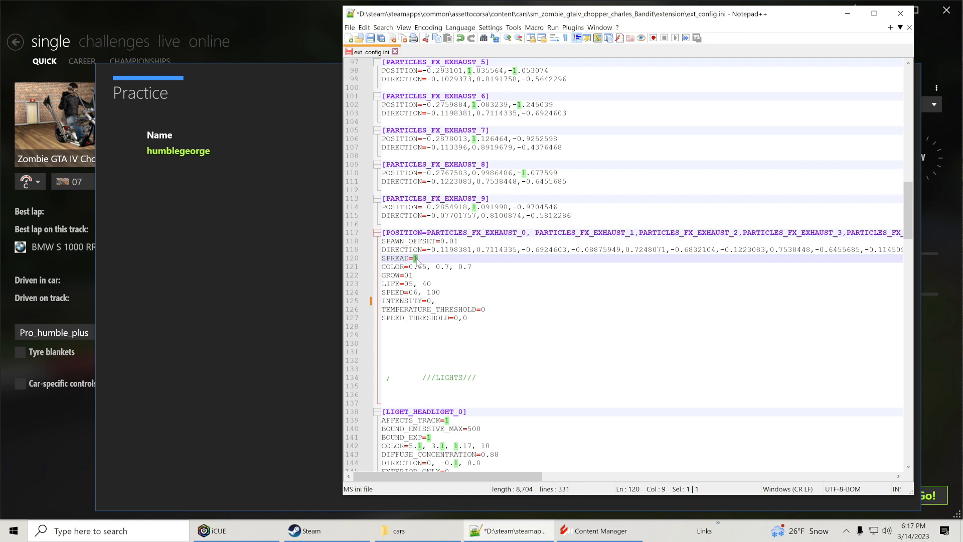
{"action": "type", "text": "0"}
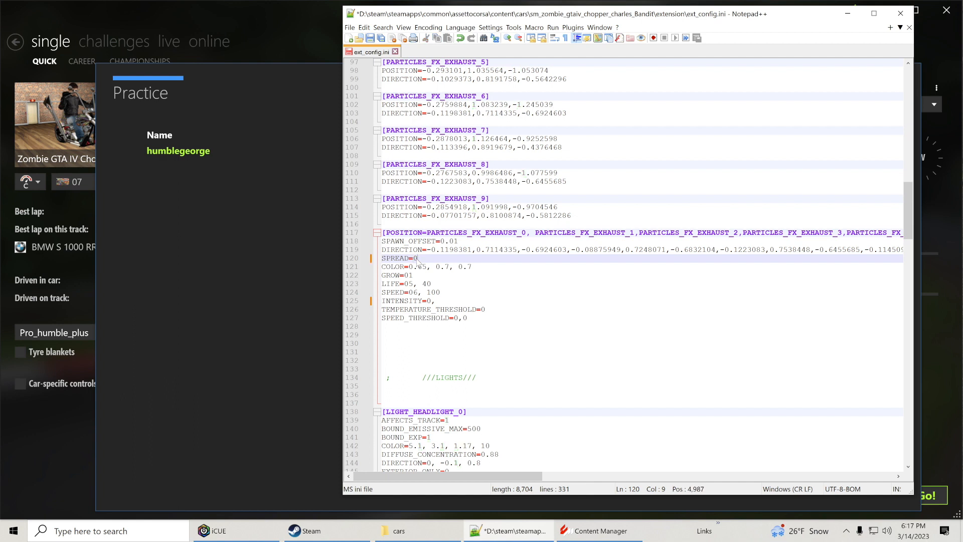
{"action": "left_click_drag", "start_coordinate": [409, 275], "coordinate": [414, 275]}
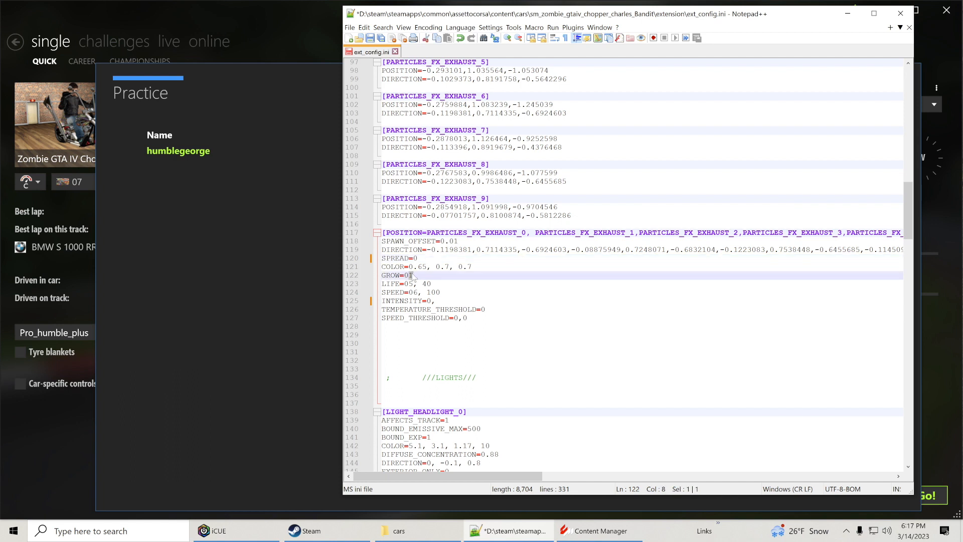
{"action": "type", "text": "0"}
{"action": "left_click", "coordinate": [370, 39]}
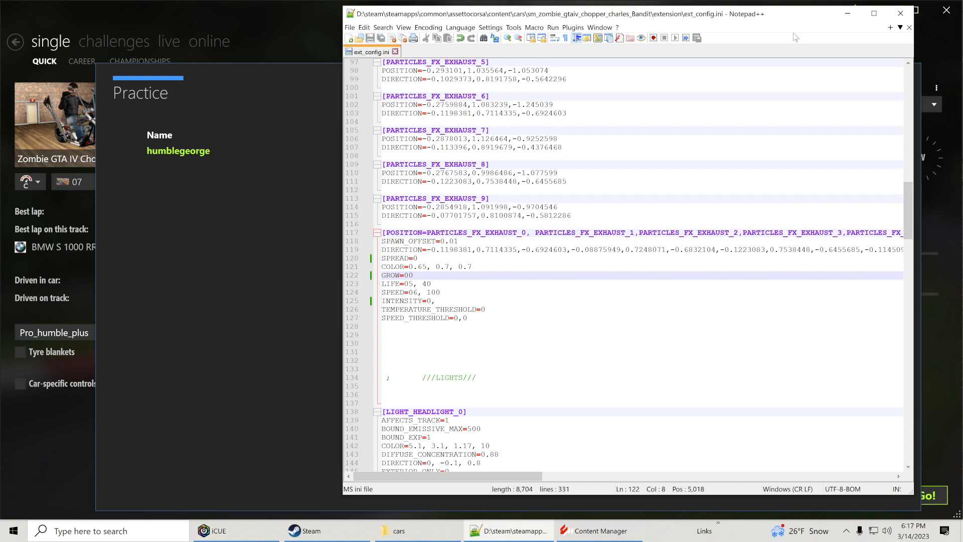
{"action": "left_click", "coordinate": [847, 14]}
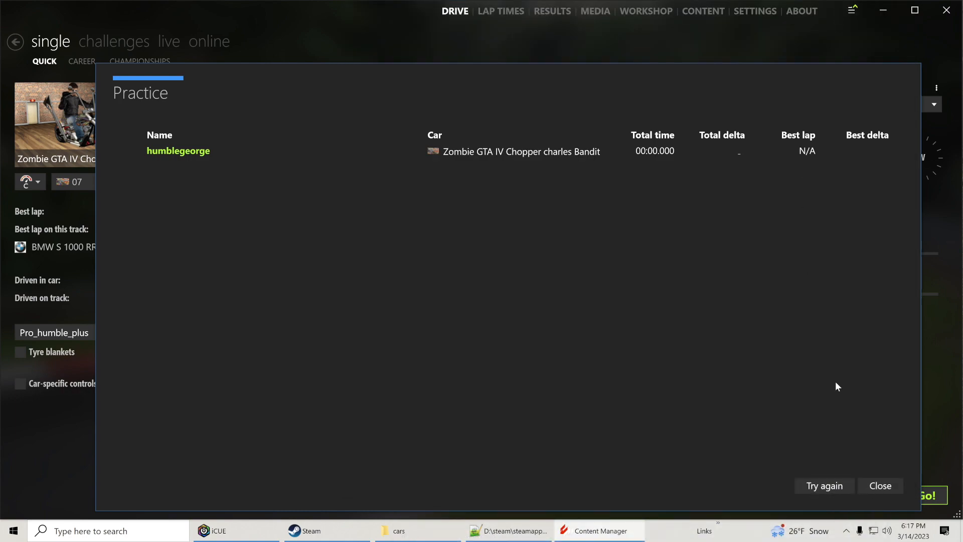
Run the practice session again and examine the chopper's exhaust flames and smoke up close from behind and both sides.
{"action": "left_click", "coordinate": [841, 483]}
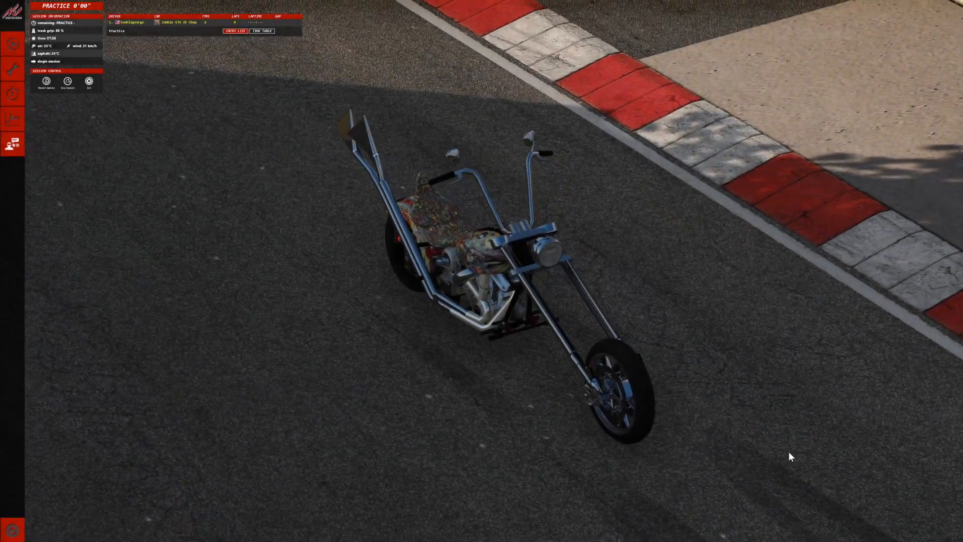
{"action": "left_click", "coordinate": [14, 49]}
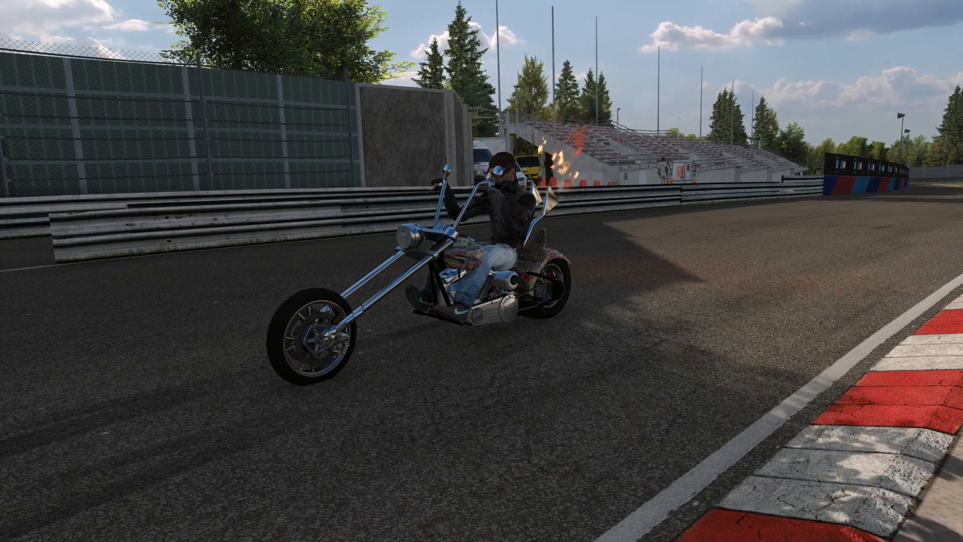
{"action": "left_click_drag", "start_coordinate": [223, 134], "coordinate": [647, 227]}
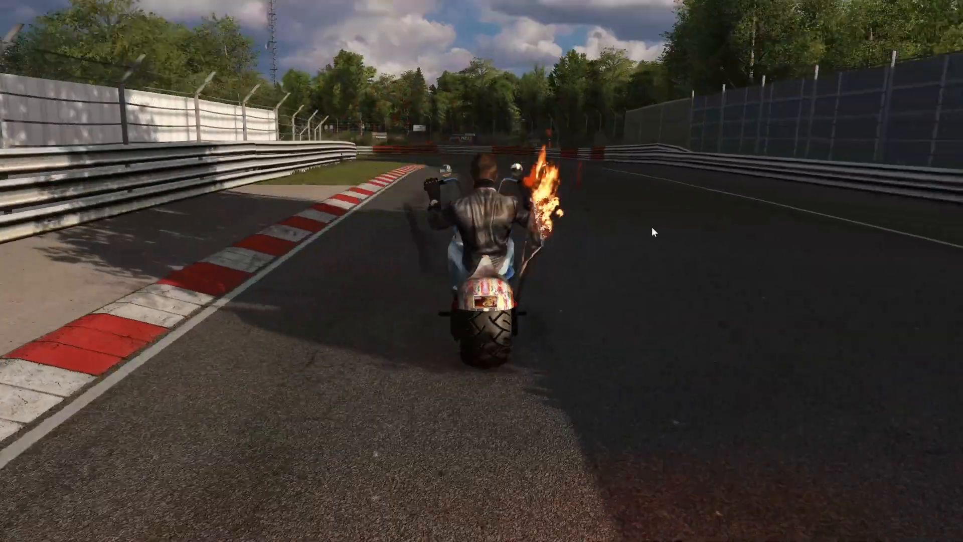
{"action": "scroll", "coordinate": [654, 227], "scroll_direction": "up", "scroll_amount": 3}
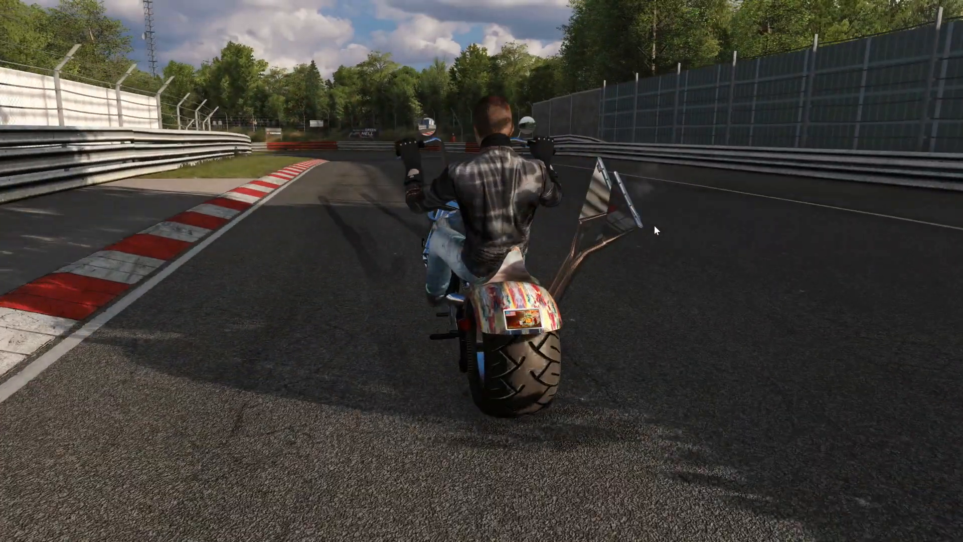
{"action": "left_click_drag", "start_coordinate": [698, 247], "coordinate": [687, 273]}
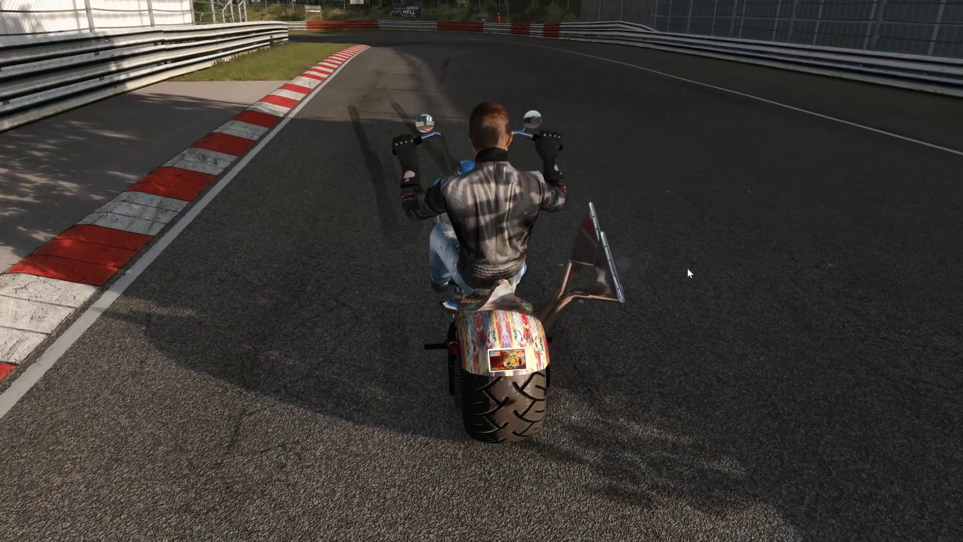
{"action": "left_click_drag", "start_coordinate": [691, 262], "coordinate": [800, 265]}
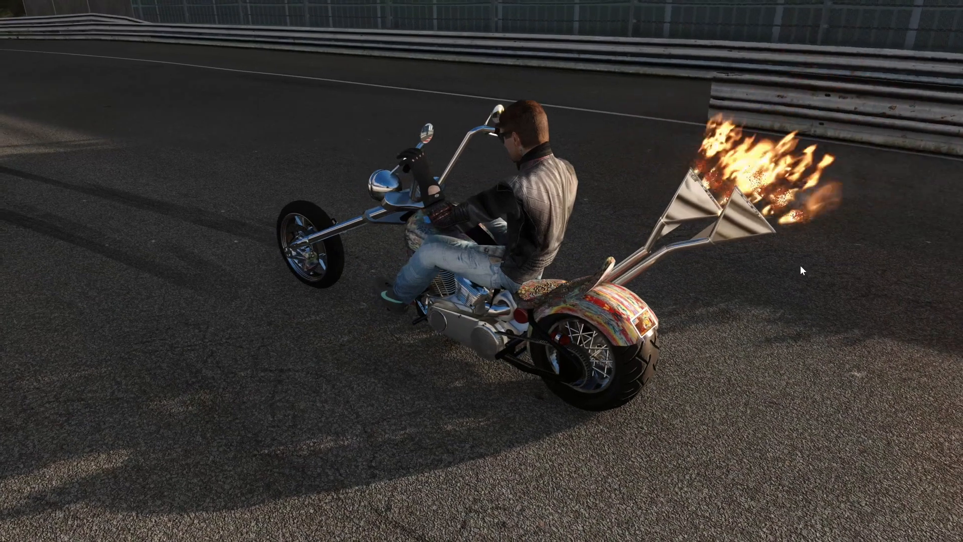
{"action": "mouse_move", "coordinate": [797, 263]}
{"action": "left_mouse_down"}
{"action": "mouse_move", "coordinate": [770, 261]}
{"action": "mouse_move", "coordinate": [790, 266]}
{"action": "left_mouse_up"}
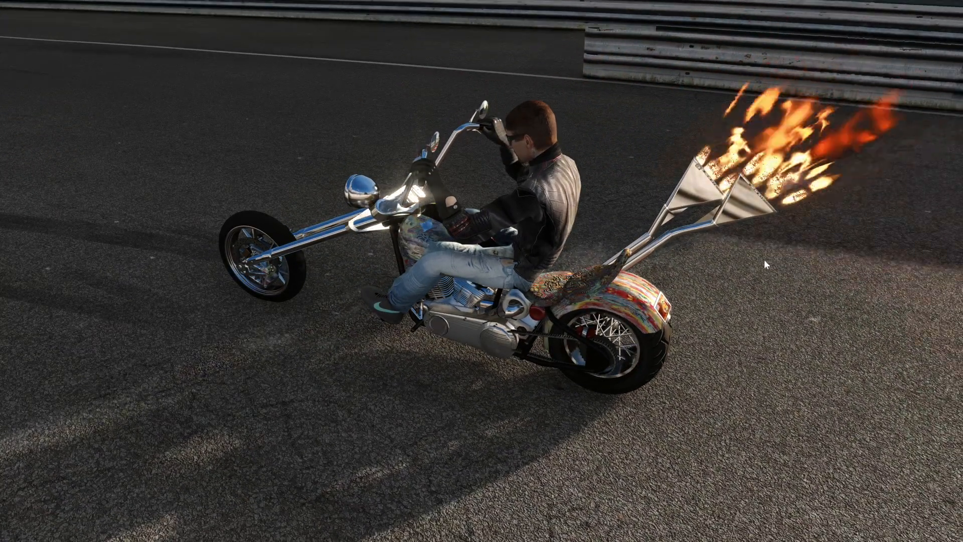
{"action": "left_click_drag", "start_coordinate": [760, 259], "coordinate": [308, 225]}
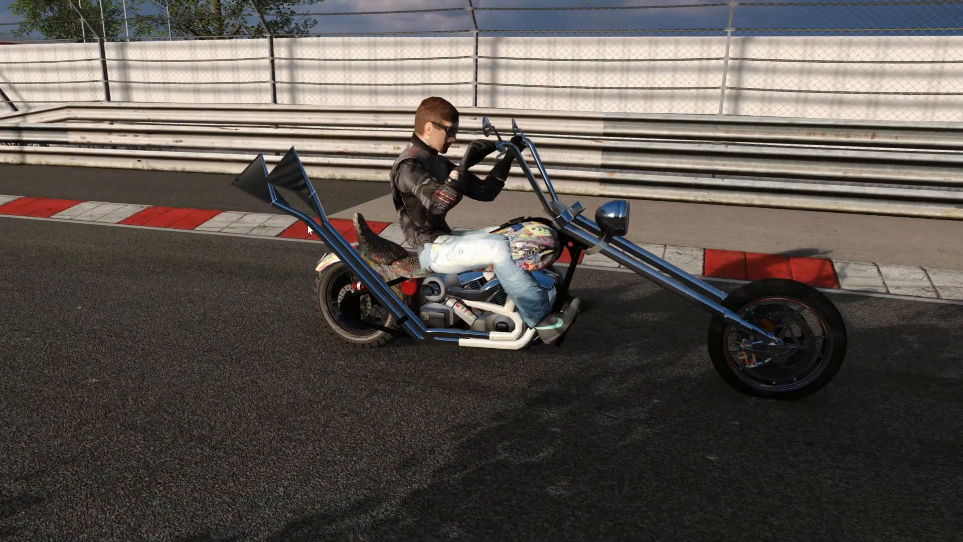
Exit the practice session and open the Zombie GTA IV Chopper charles Bandit in CM Showroom.
{"action": "key", "text": "Escape"}
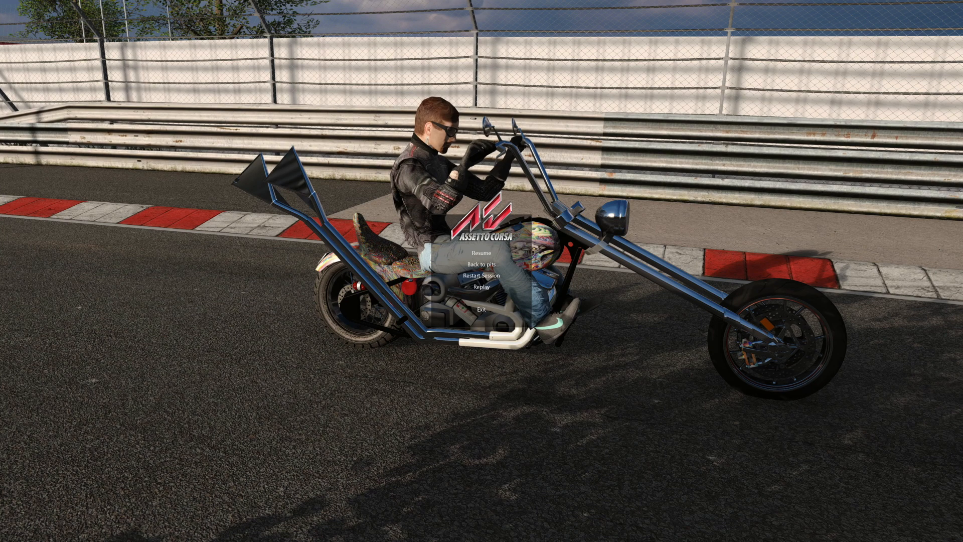
{"action": "left_click", "coordinate": [476, 309]}
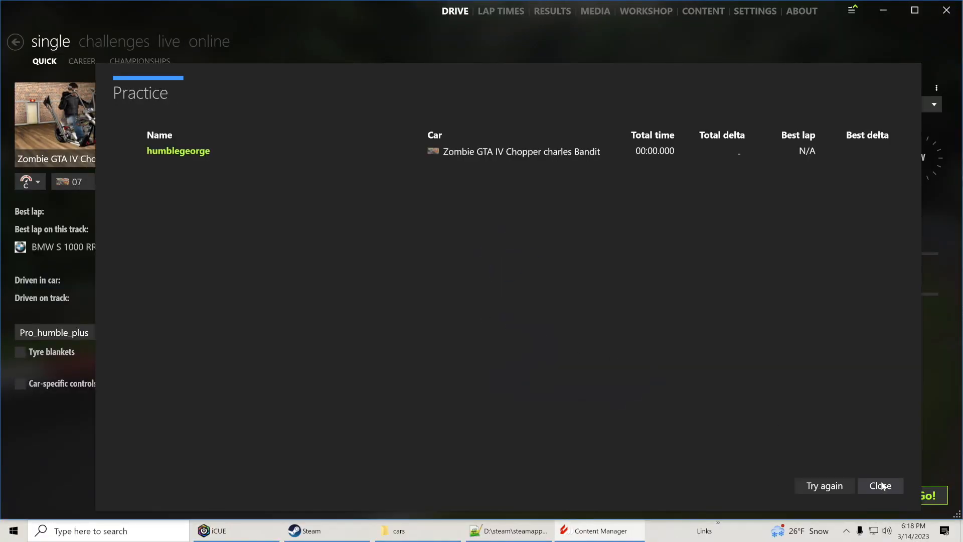
{"action": "left_click", "coordinate": [881, 485]}
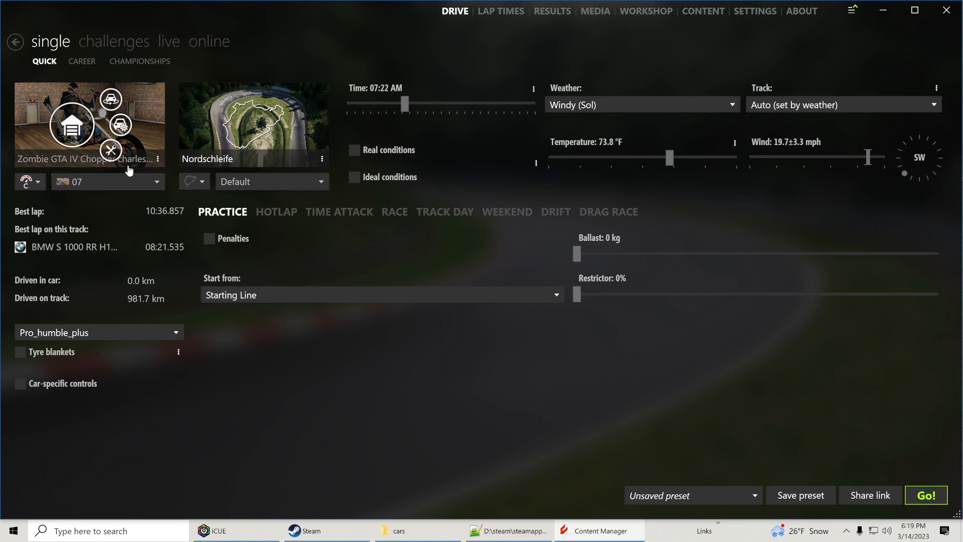
{"action": "left_click", "coordinate": [111, 151]}
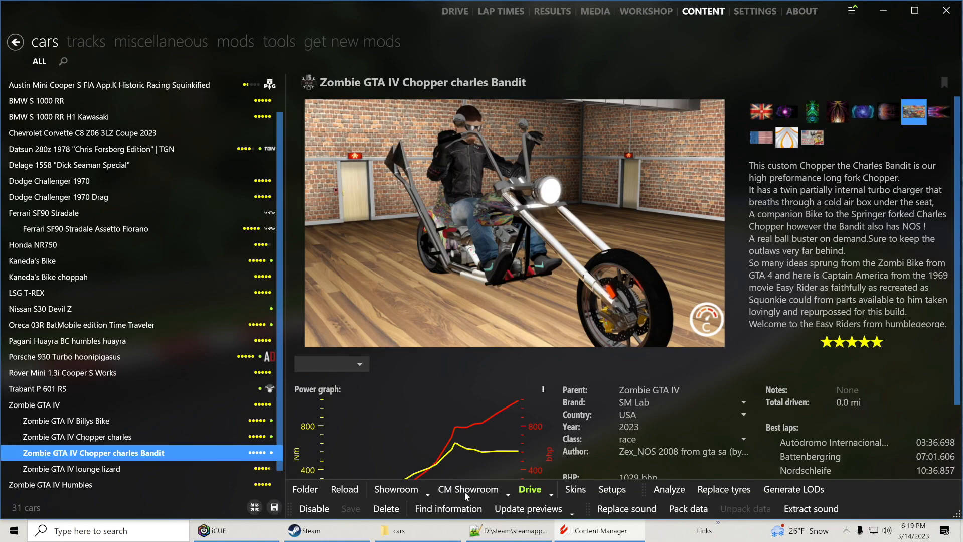
{"action": "left_click", "coordinate": [463, 494]}
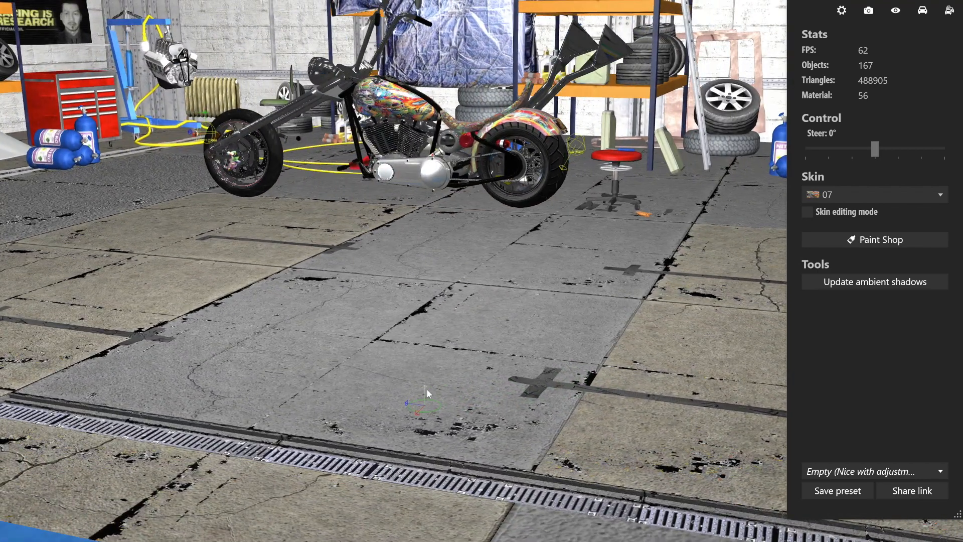
Examine the chopper's exhaust pipes and rear end in the showroom from behind and from the side.
{"action": "left_click_drag", "start_coordinate": [424, 389], "coordinate": [423, 466]}
{"action": "mouse_move", "coordinate": [410, 374]}
{"action": "left_mouse_down"}
{"action": "mouse_move", "coordinate": [567, 381]}
{"action": "mouse_move", "coordinate": [420, 385]}
{"action": "left_mouse_up"}
{"action": "scroll", "coordinate": [498, 380], "scroll_direction": "up", "scroll_amount": 4}
{"action": "left_click_drag", "start_coordinate": [621, 337], "coordinate": [522, 333]}
{"action": "left_click_drag", "start_coordinate": [522, 281], "coordinate": [567, 281]}
{"action": "scroll", "coordinate": [565, 280], "scroll_direction": "up", "scroll_amount": 5}
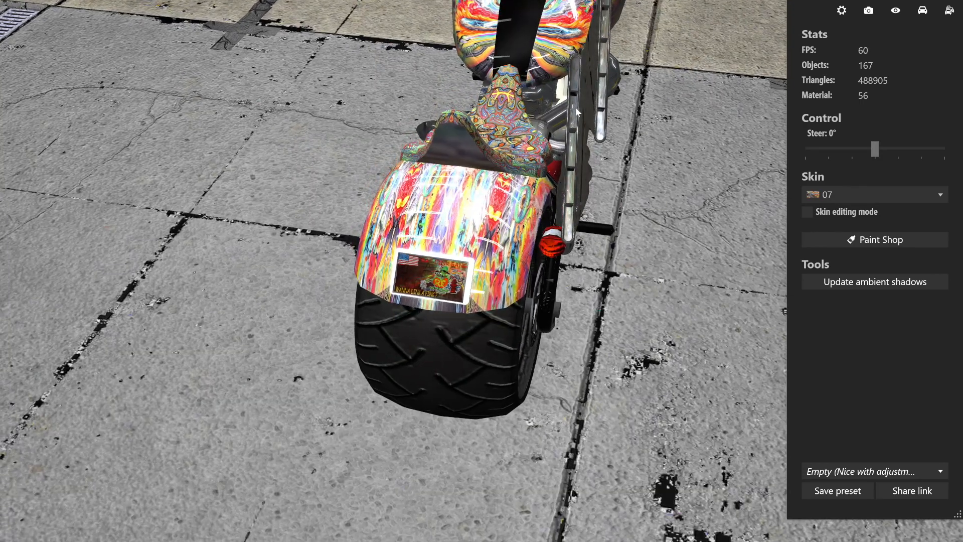
{"action": "left_click_drag", "start_coordinate": [600, 204], "coordinate": [455, 221]}
{"action": "scroll", "coordinate": [547, 177], "scroll_direction": "down", "scroll_amount": 5}
{"action": "scroll", "coordinate": [455, 221], "scroll_direction": "down", "scroll_amount": 3}
Turn on the Flames physics display for the chopper.
{"action": "left_click", "coordinate": [920, 13]}
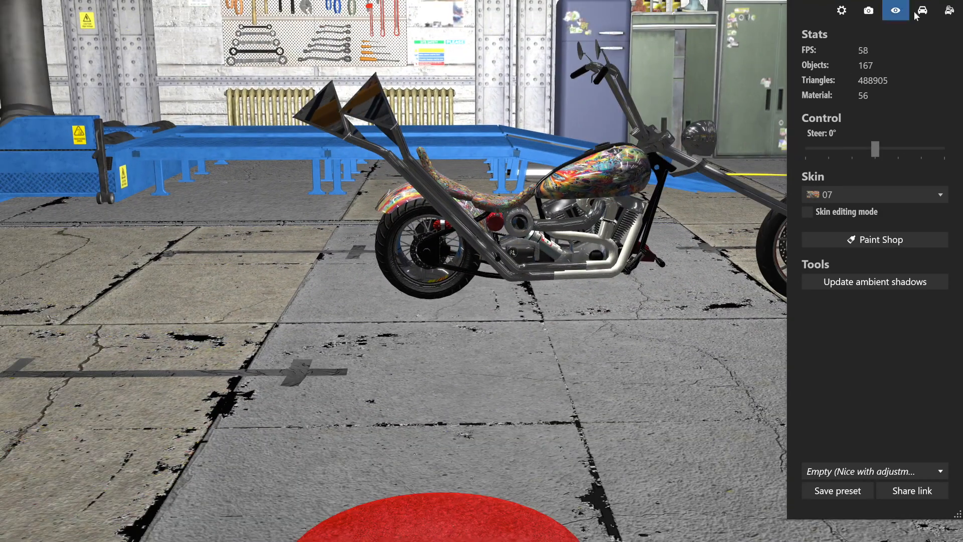
{"action": "scroll", "coordinate": [832, 311], "scroll_direction": "down", "scroll_amount": 5}
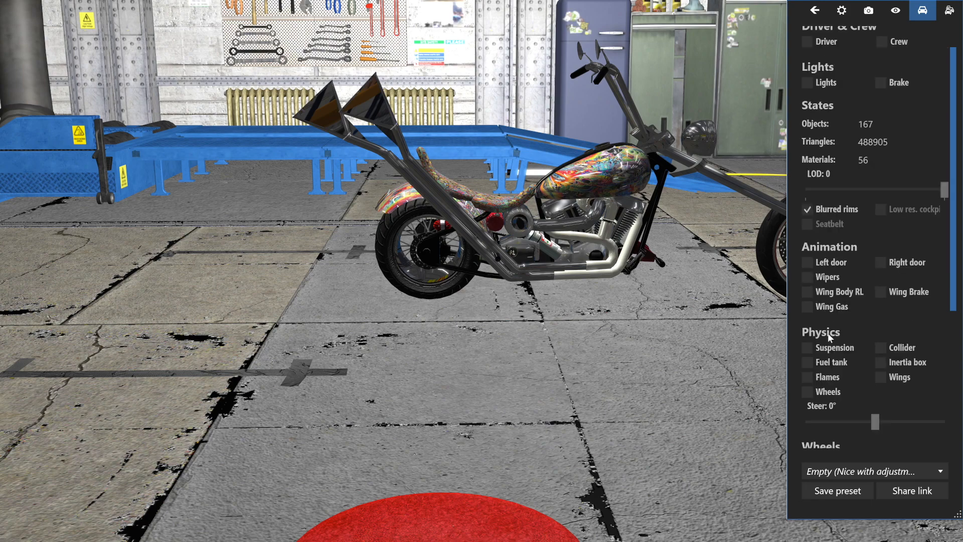
{"action": "left_click", "coordinate": [806, 241]}
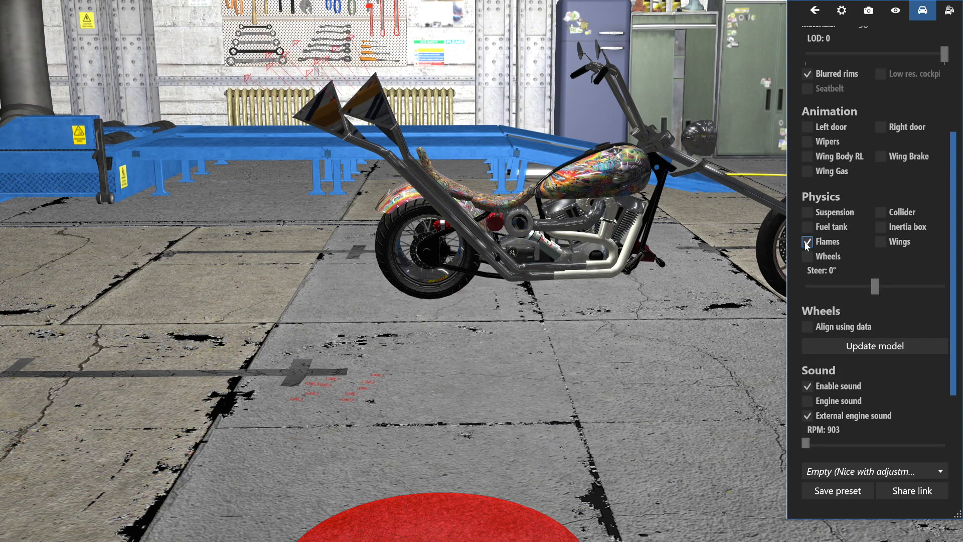
Show the flame points' axis handles and examine the points' placement relative to the exhaust pipes from the side, above and behind.
{"action": "left_click_drag", "start_coordinate": [583, 363], "coordinate": [341, 282]}
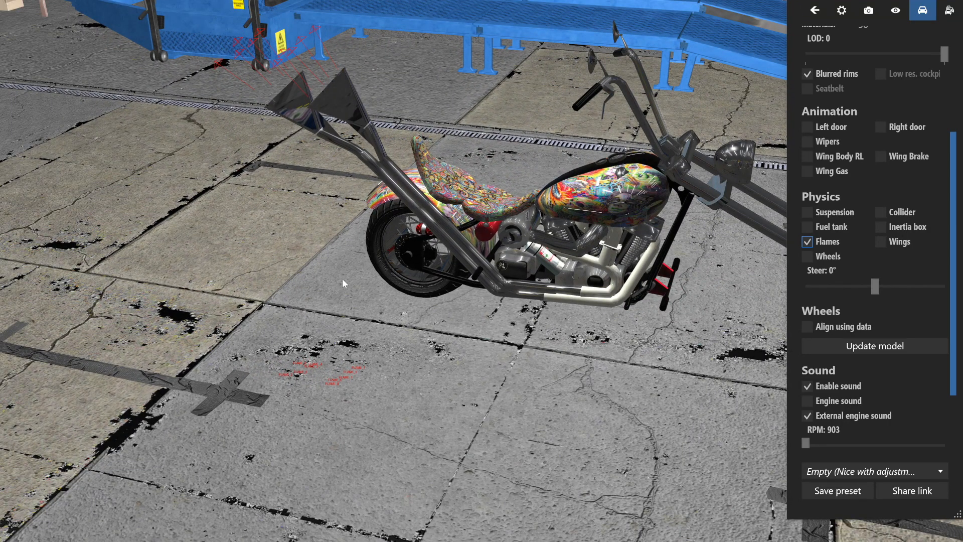
{"action": "mouse_move", "coordinate": [343, 274]}
{"action": "left_mouse_down"}
{"action": "mouse_move", "coordinate": [329, 259]}
{"action": "mouse_move", "coordinate": [348, 258]}
{"action": "left_mouse_up"}
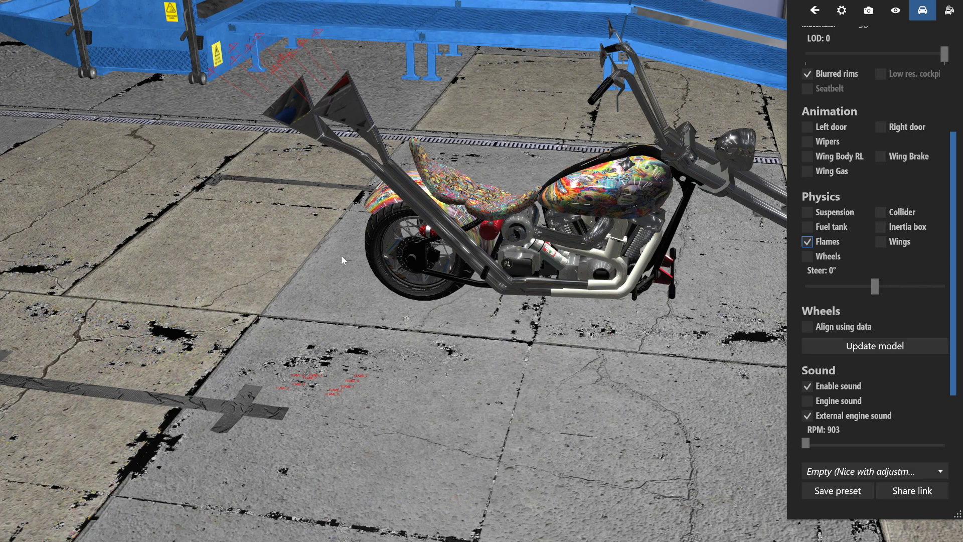
{"action": "left_click_drag", "start_coordinate": [330, 255], "coordinate": [384, 254]}
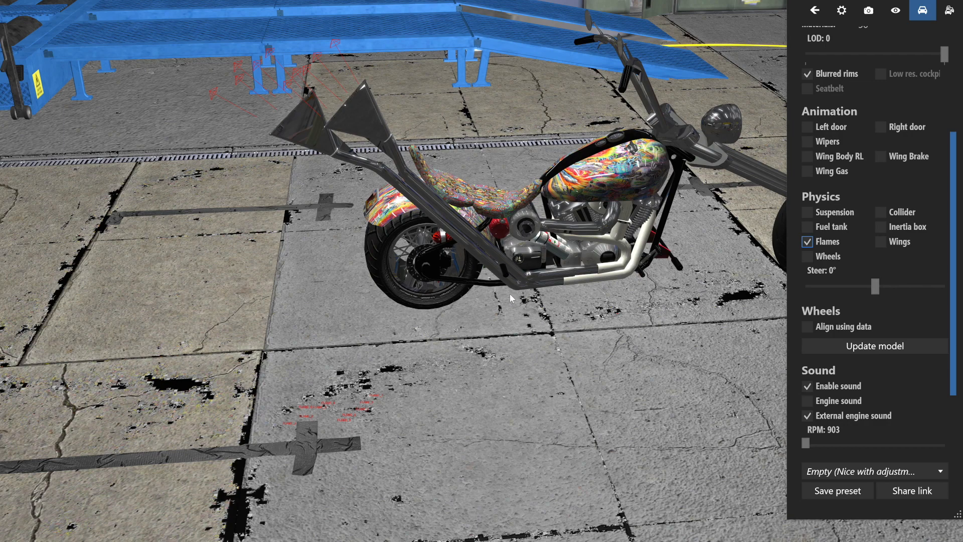
{"action": "left_click_drag", "start_coordinate": [510, 295], "coordinate": [494, 279]}
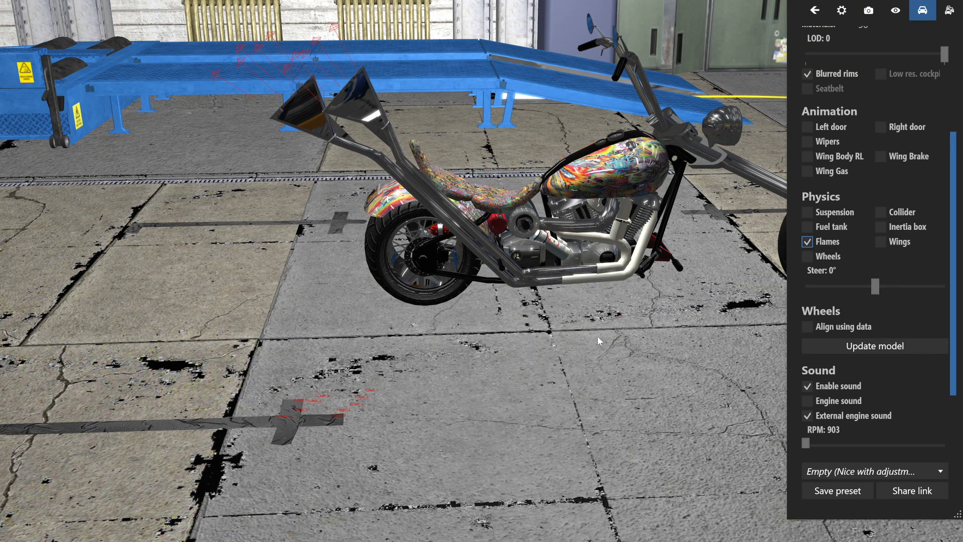
{"action": "key", "text": "ctrl"}
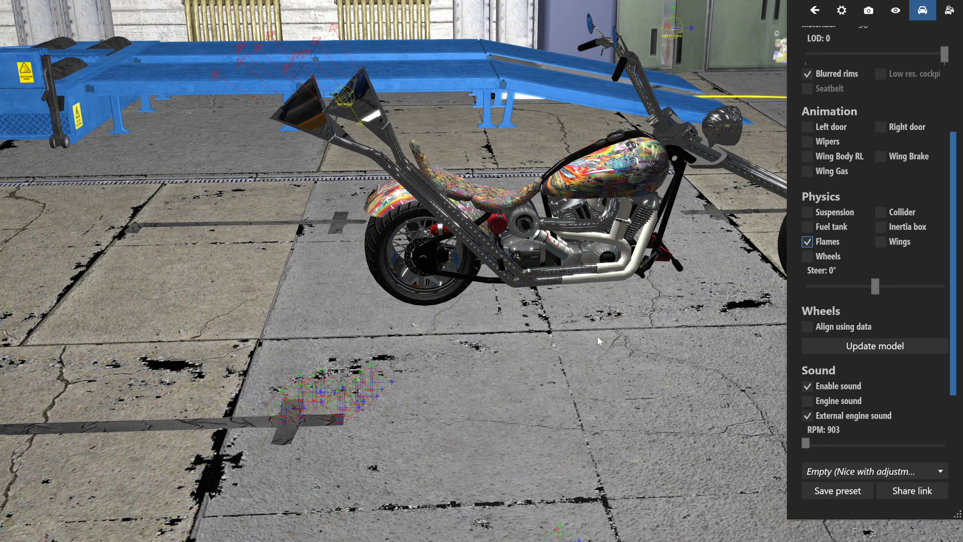
{"action": "left_click_drag", "start_coordinate": [578, 362], "coordinate": [603, 335]}
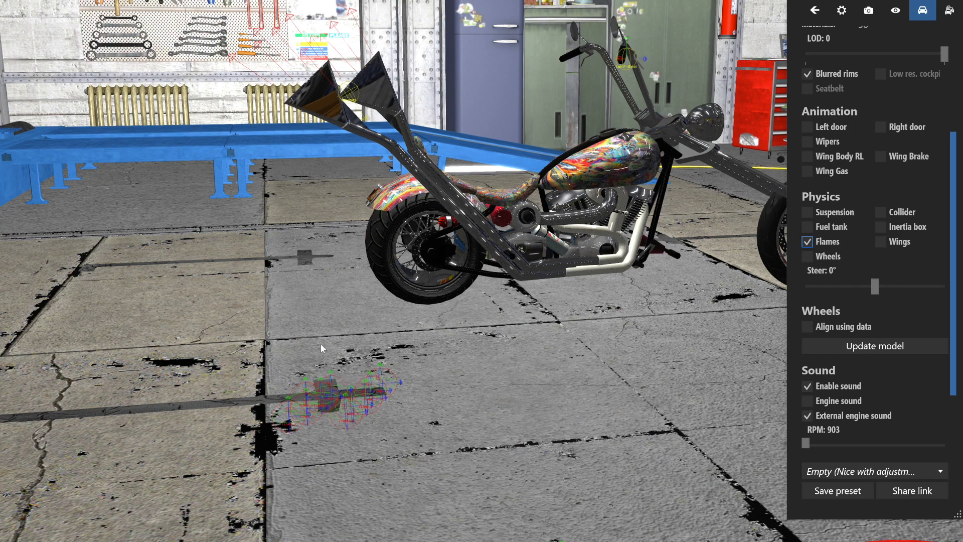
{"action": "left_click_drag", "start_coordinate": [446, 243], "coordinate": [667, 307]}
{"action": "scroll", "coordinate": [704, 329], "scroll_direction": "up", "scroll_amount": 3}
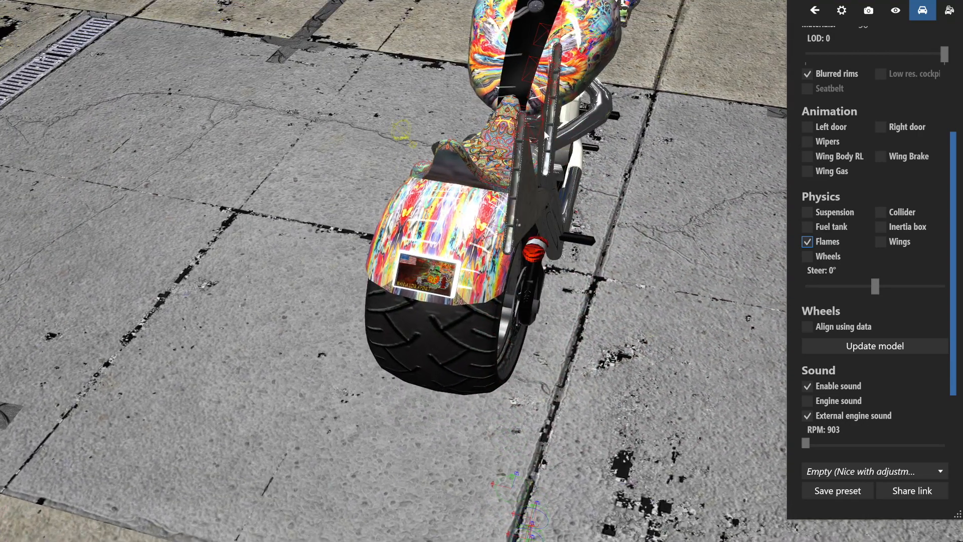
{"action": "left_click_drag", "start_coordinate": [624, 191], "coordinate": [612, 176]}
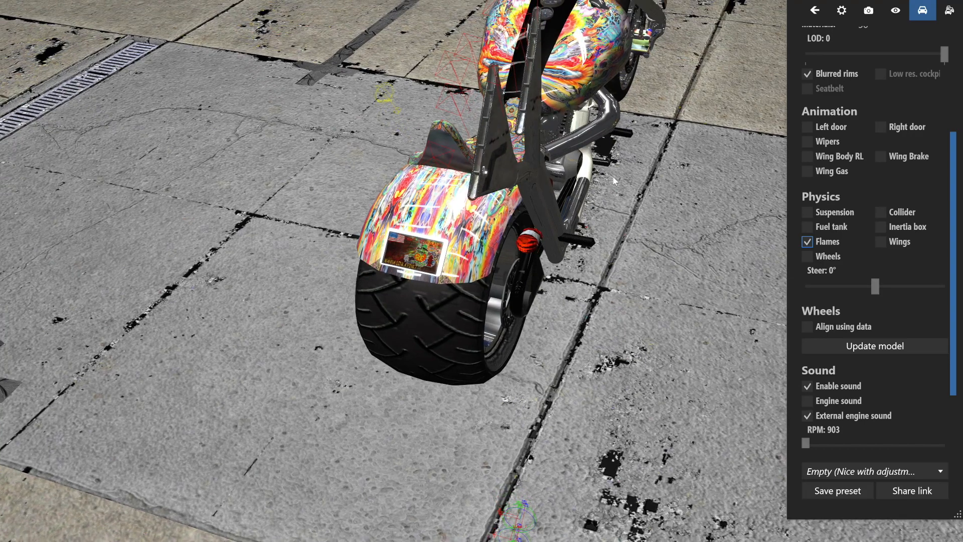
{"action": "left_click_drag", "start_coordinate": [599, 178], "coordinate": [643, 243]}
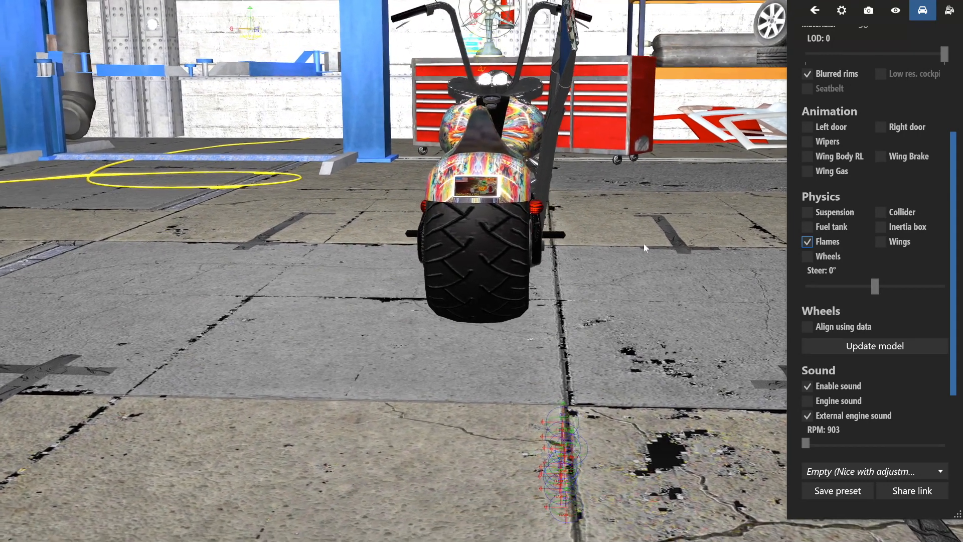
Adjust the flame points in the cluster behind the rear wheel, check them from several angles, and save the moved points.
{"action": "left_click", "coordinate": [536, 477]}
{"action": "scroll", "coordinate": [620, 296], "scroll_direction": "down", "scroll_amount": 2}
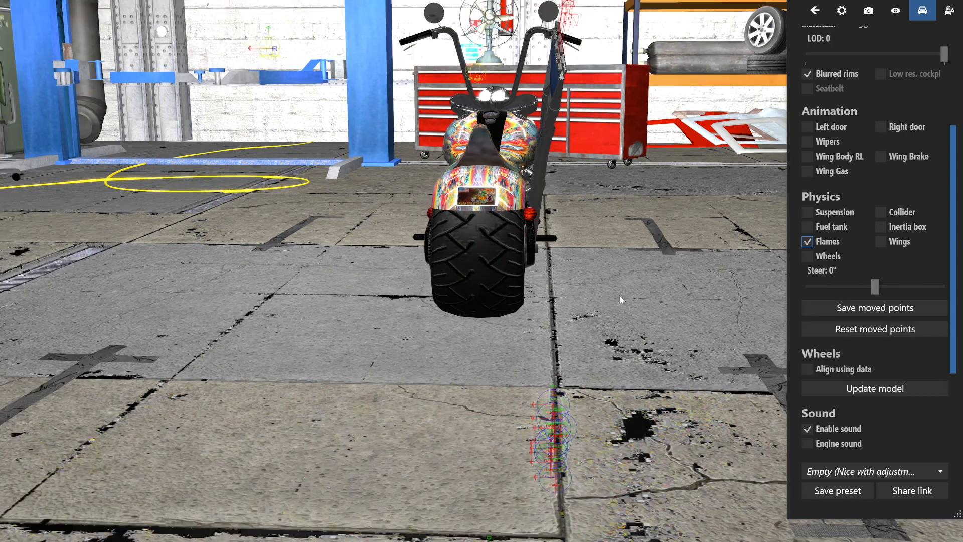
{"action": "scroll", "coordinate": [619, 296], "scroll_direction": "down", "scroll_amount": 1}
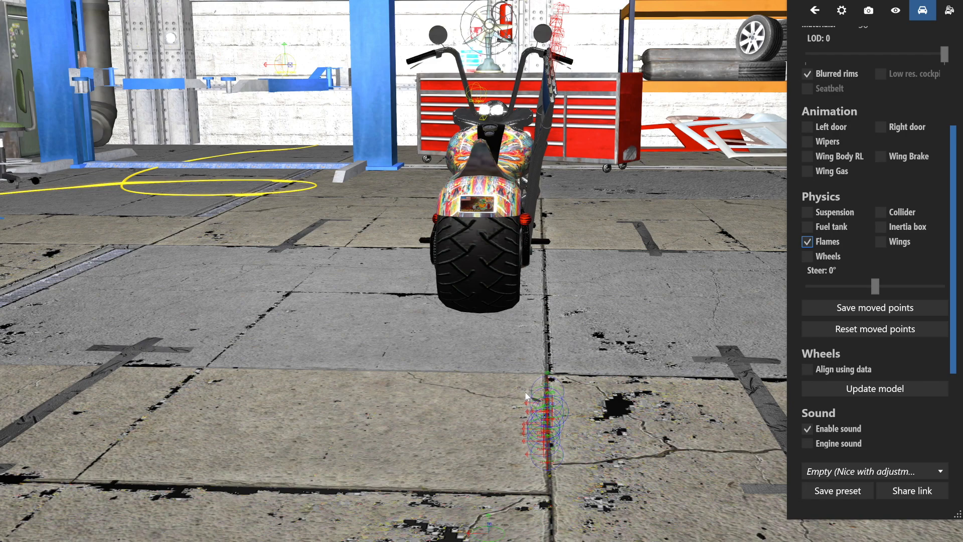
{"action": "left_click_drag", "start_coordinate": [663, 199], "coordinate": [577, 303]}
{"action": "scroll", "coordinate": [567, 311], "scroll_direction": "up", "scroll_amount": 6}
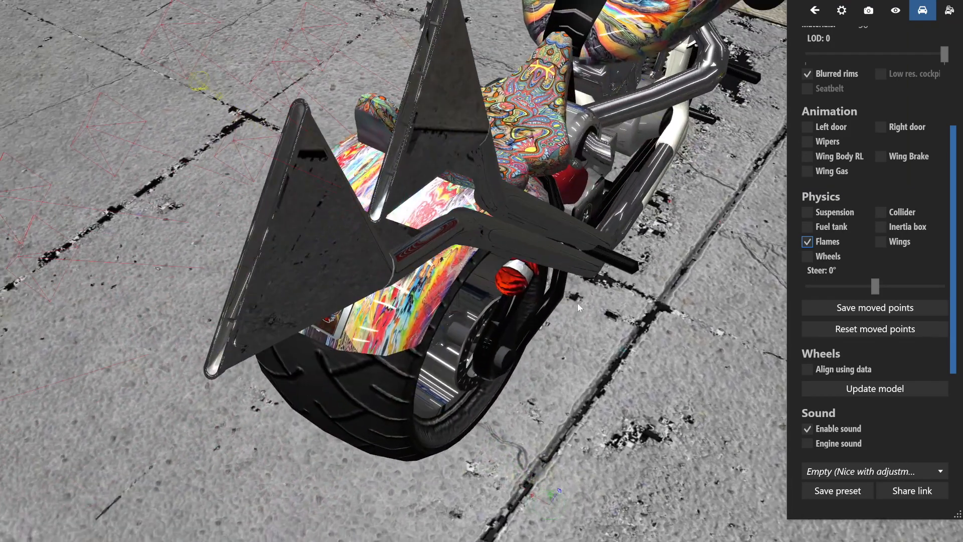
{"action": "left_click_drag", "start_coordinate": [533, 250], "coordinate": [515, 236]}
{"action": "scroll", "coordinate": [514, 234], "scroll_direction": "down", "scroll_amount": 10}
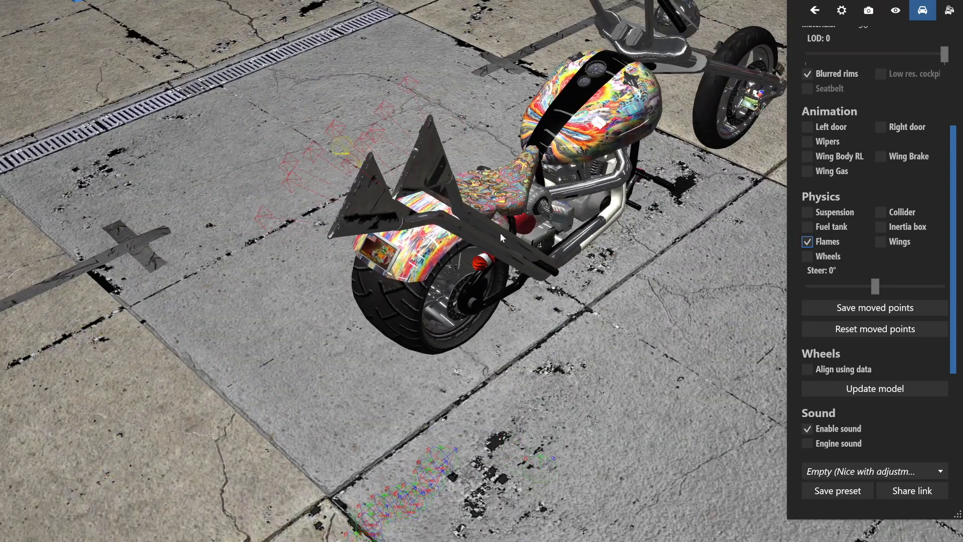
{"action": "left_click_drag", "start_coordinate": [500, 233], "coordinate": [465, 220]}
{"action": "left_click_drag", "start_coordinate": [540, 368], "coordinate": [540, 366]}
{"action": "left_click_drag", "start_coordinate": [520, 424], "coordinate": [551, 412]}
{"action": "left_click_drag", "start_coordinate": [485, 444], "coordinate": [593, 459]}
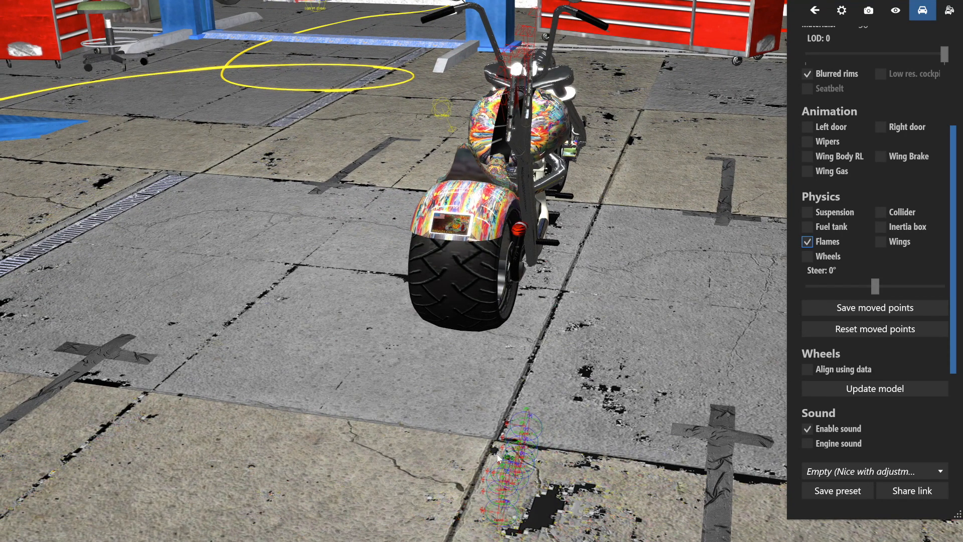
{"action": "left_click_drag", "start_coordinate": [639, 188], "coordinate": [581, 246]}
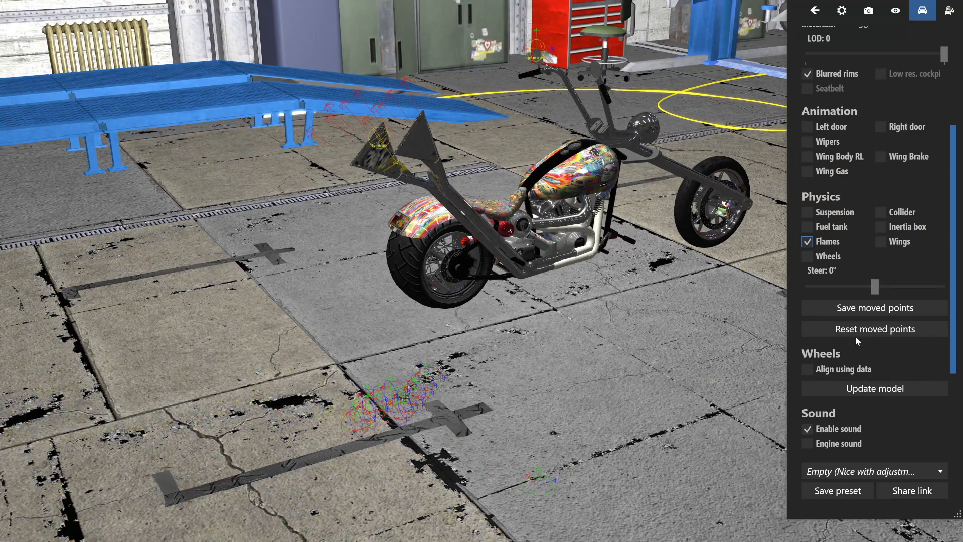
{"action": "left_click", "coordinate": [855, 309]}
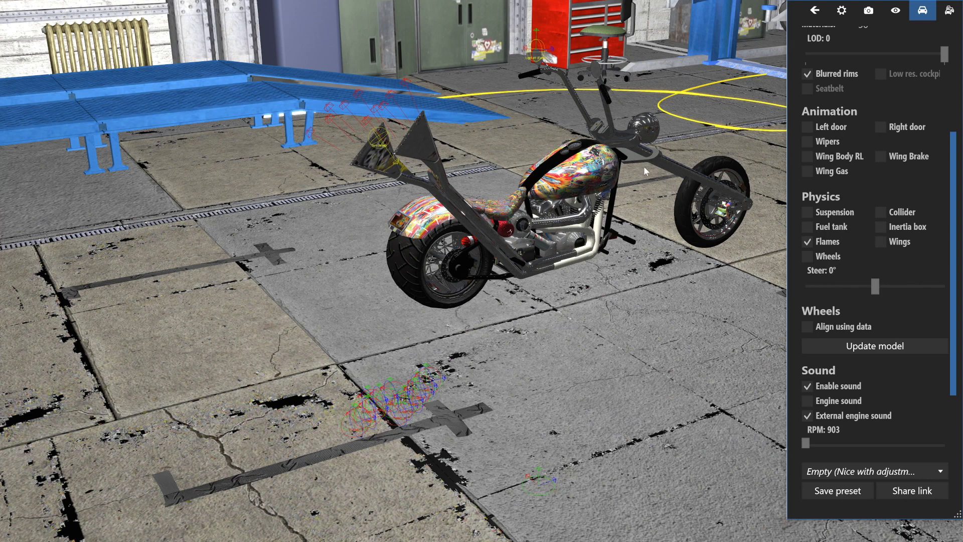
Switch on the chopper's lights, view it from the front, and turn off the Flames physics display.
{"action": "left_click_drag", "start_coordinate": [686, 281], "coordinate": [649, 280]}
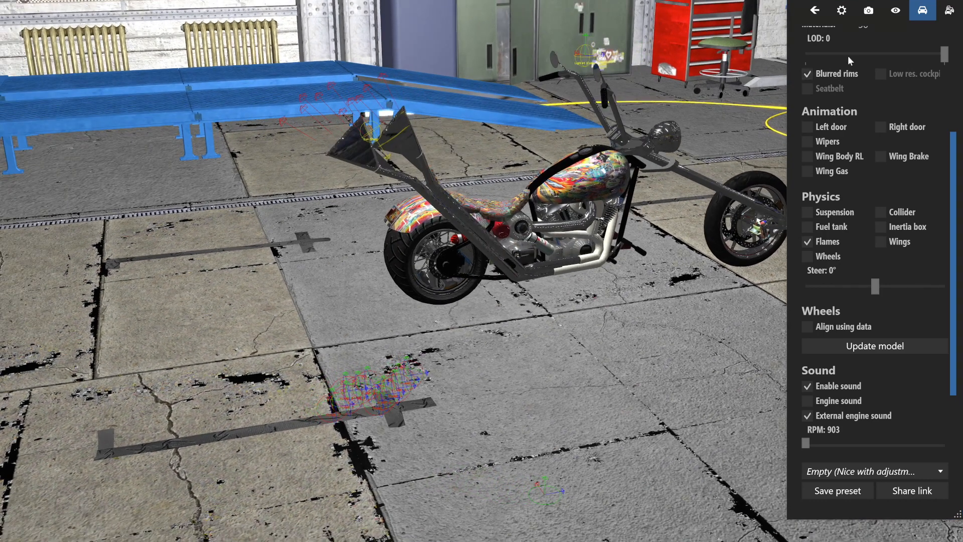
{"action": "scroll", "coordinate": [870, 113], "scroll_direction": "up", "scroll_amount": 3}
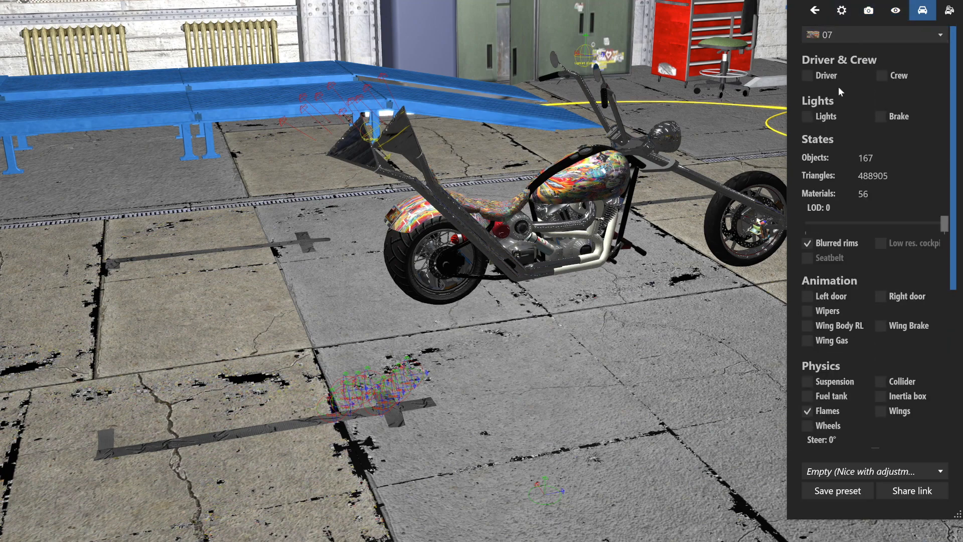
{"action": "left_click", "coordinate": [808, 118]}
{"action": "left_click_drag", "start_coordinate": [698, 265], "coordinate": [638, 249]}
{"action": "left_click_drag", "start_coordinate": [649, 305], "coordinate": [419, 298]}
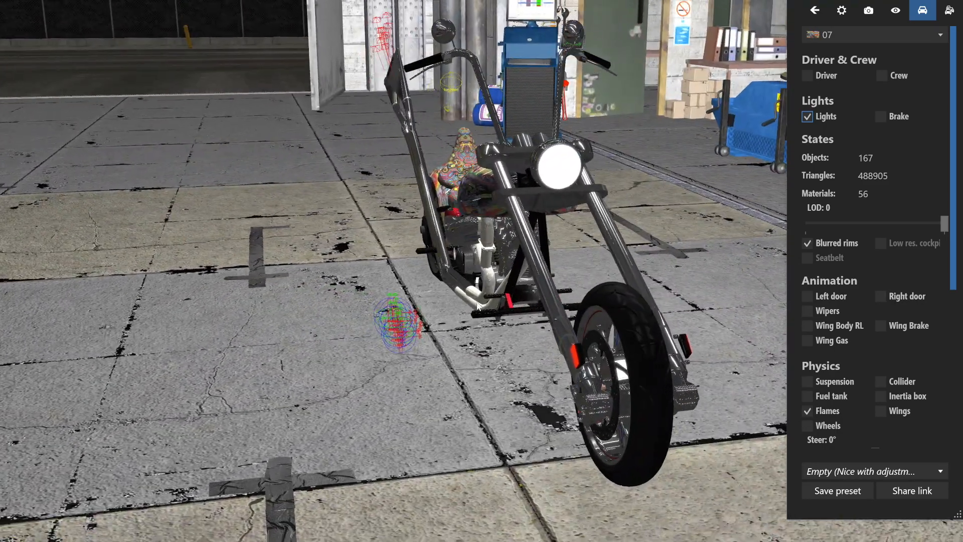
{"action": "left_click", "coordinate": [806, 411]}
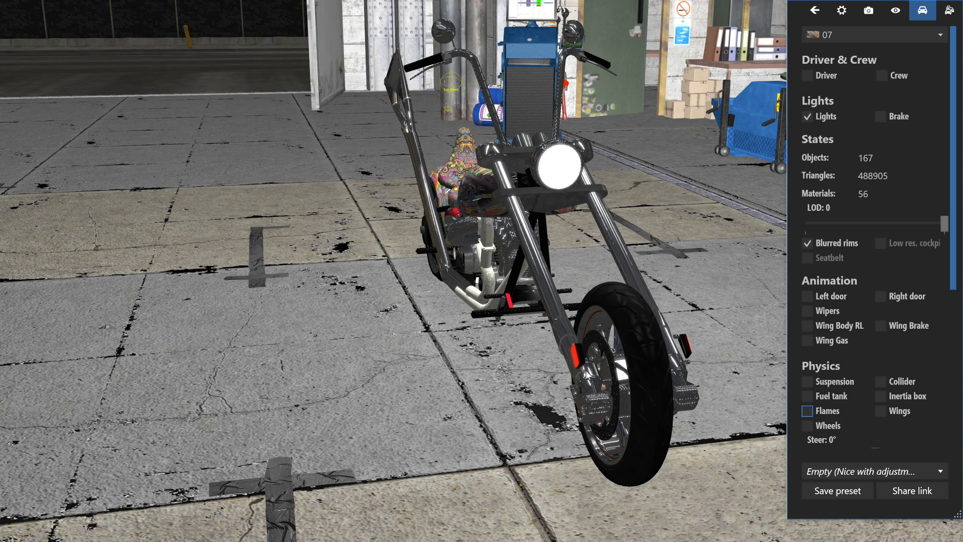
Examine the chopper with its lights on from the front, rear and side, including the exhaust pipes up close.
{"action": "left_click_drag", "start_coordinate": [606, 375], "coordinate": [562, 372]}
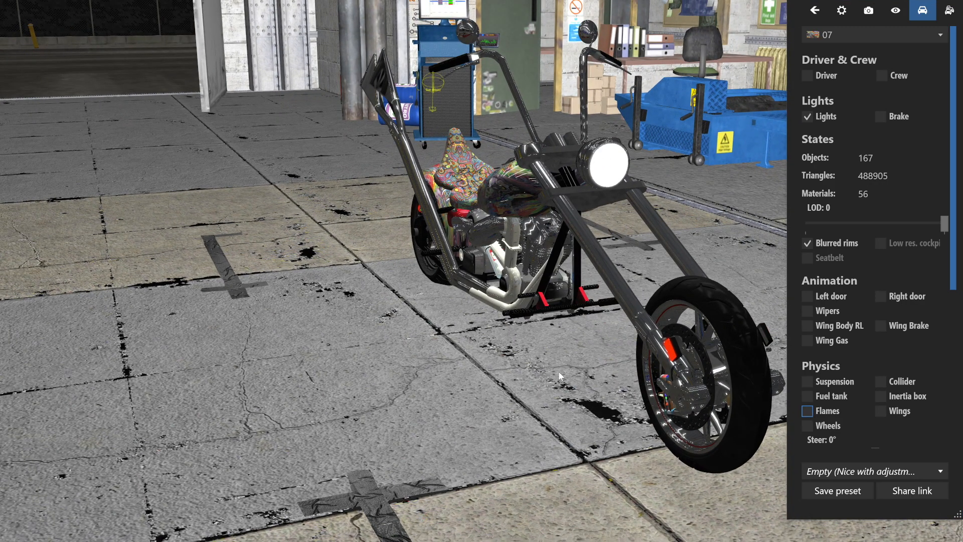
{"action": "left_click_drag", "start_coordinate": [556, 372], "coordinate": [576, 397]}
{"action": "scroll", "coordinate": [577, 397], "scroll_direction": "down", "scroll_amount": 3}
{"action": "left_click_drag", "start_coordinate": [485, 351], "coordinate": [720, 341]}
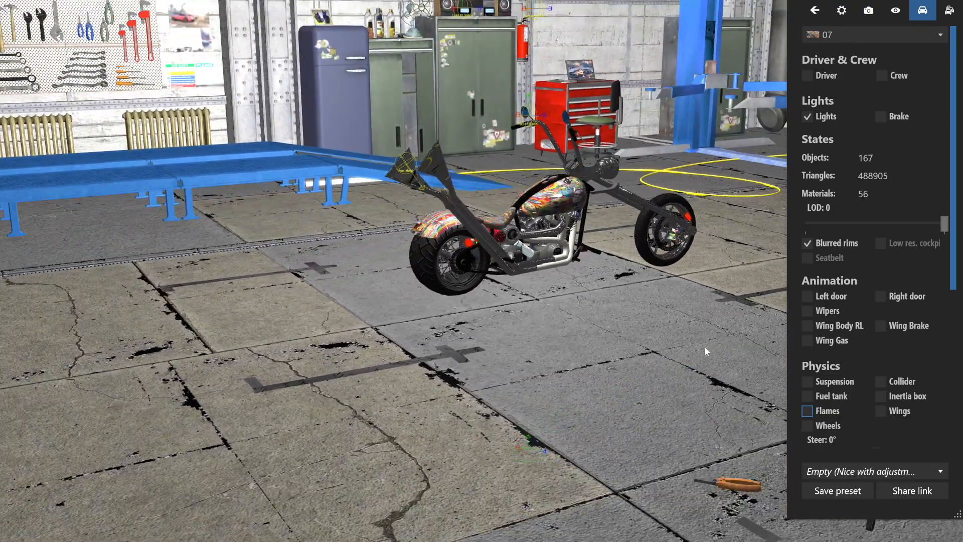
{"action": "left_click_drag", "start_coordinate": [622, 410], "coordinate": [579, 411]}
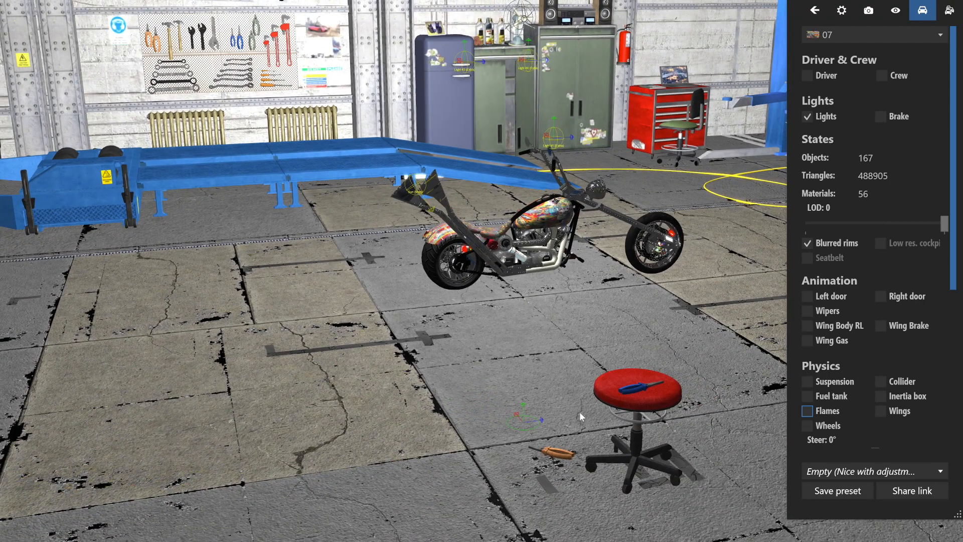
{"action": "left_click_drag", "start_coordinate": [396, 456], "coordinate": [458, 385]}
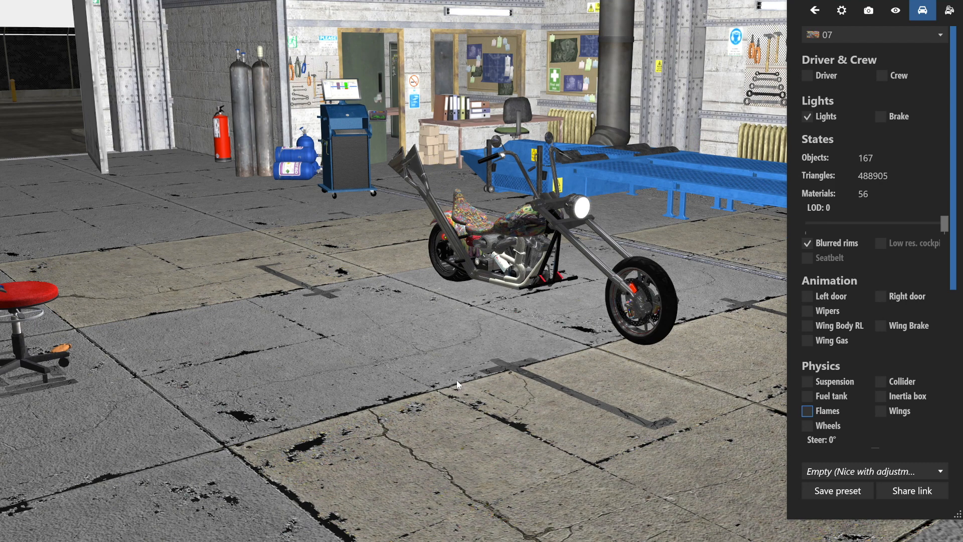
{"action": "left_click_drag", "start_coordinate": [562, 289], "coordinate": [470, 300]}
{"action": "scroll", "coordinate": [471, 300], "scroll_direction": "up", "scroll_amount": 8}
{"action": "left_click_drag", "start_coordinate": [546, 300], "coordinate": [592, 188]}
{"action": "left_click_drag", "start_coordinate": [657, 291], "coordinate": [465, 250]}
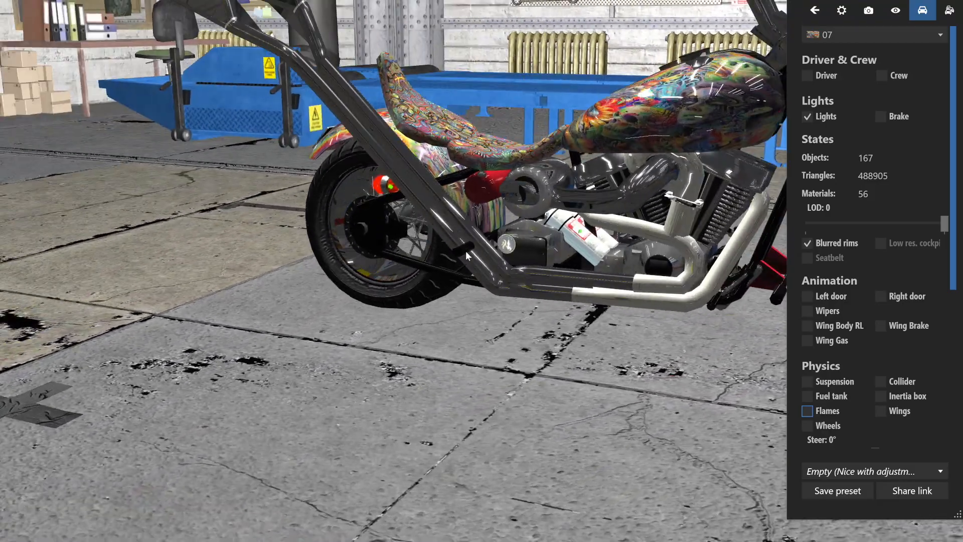
Close the showroom, minimize Content Manager, and switch to ext_config.ini in Notepad++.
{"action": "key", "text": "Escape"}
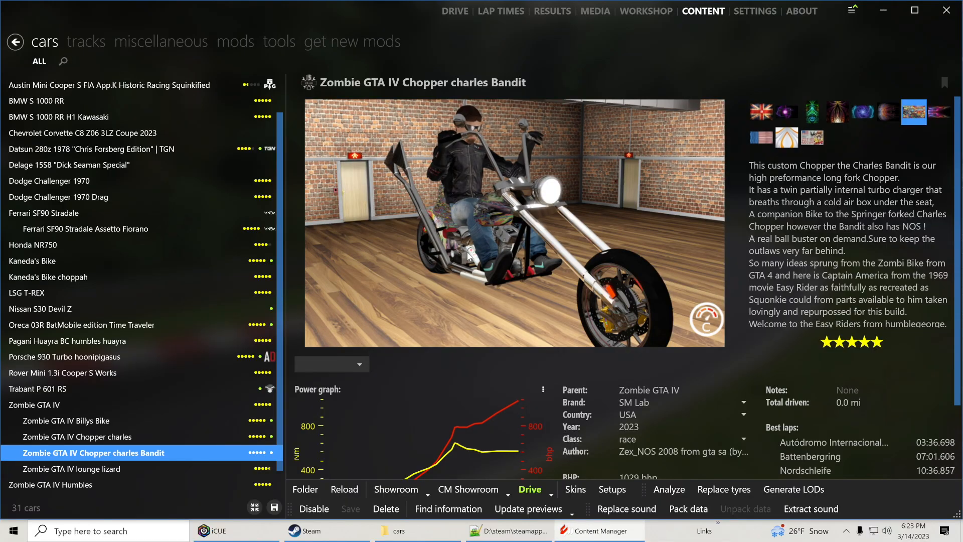
{"action": "left_click", "coordinate": [883, 10]}
{"action": "left_click", "coordinate": [522, 530]}
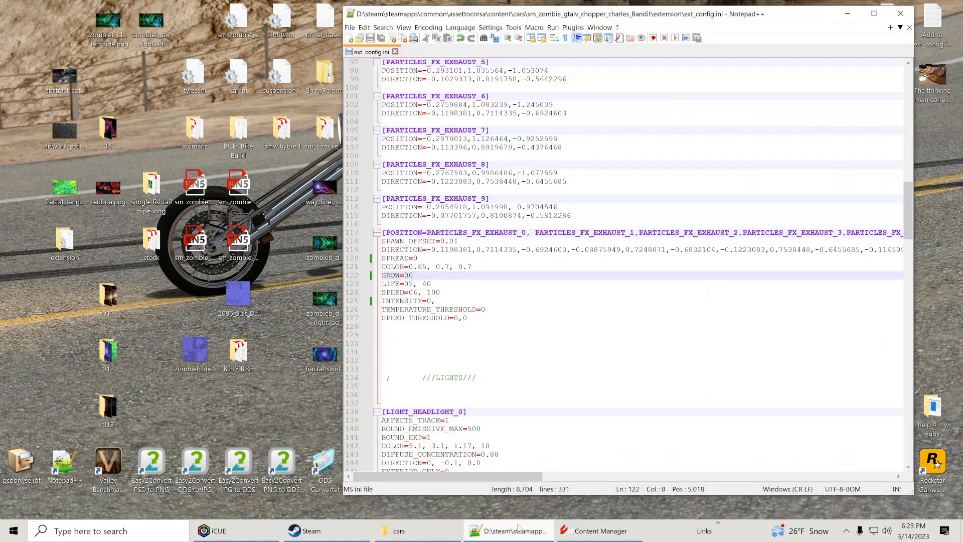
Widen the editor window, review the exhaust particle settings in ext_config.ini, and close Notepad++.
{"action": "scroll", "coordinate": [637, 265], "scroll_direction": "down", "scroll_amount": 1}
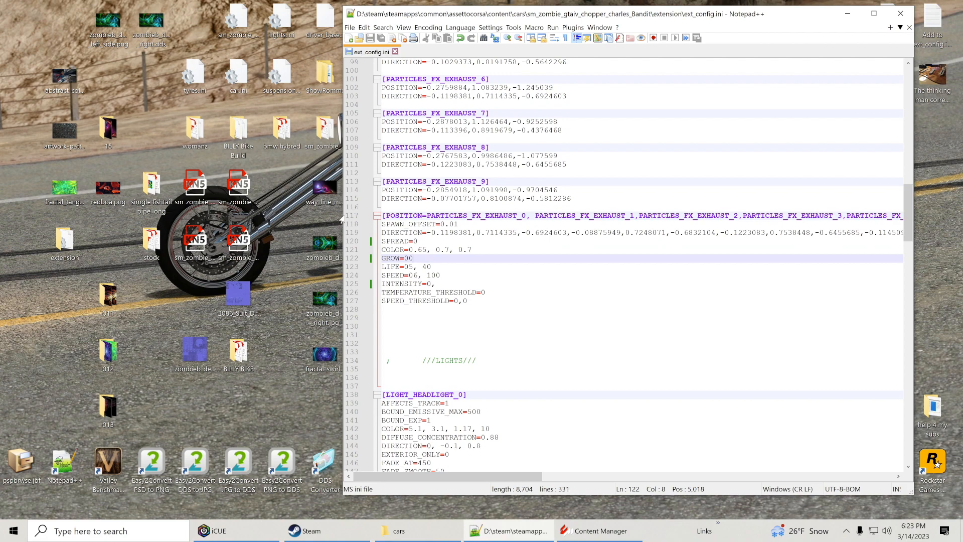
{"action": "left_click_drag", "start_coordinate": [341, 219], "coordinate": [199, 219]}
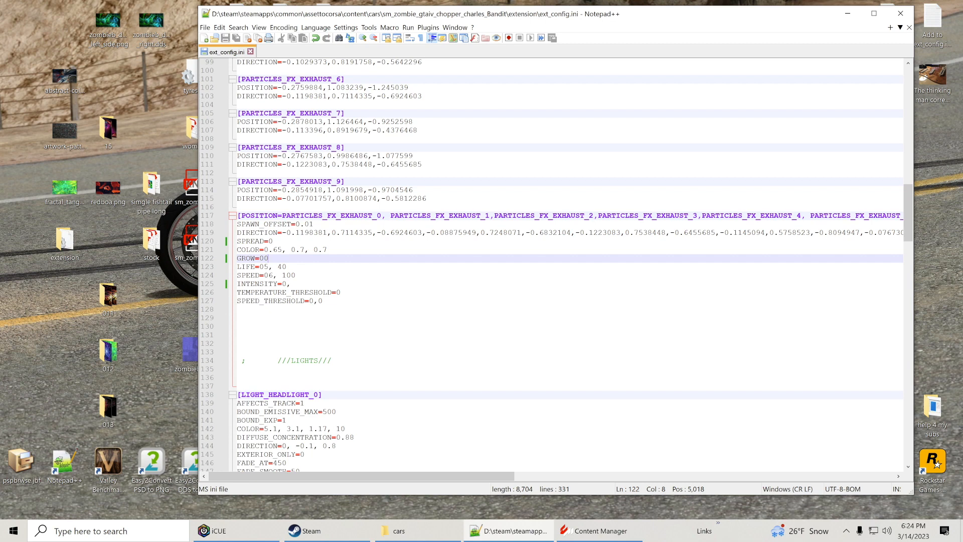
{"action": "scroll", "coordinate": [567, 266], "scroll_direction": "down", "scroll_amount": 1}
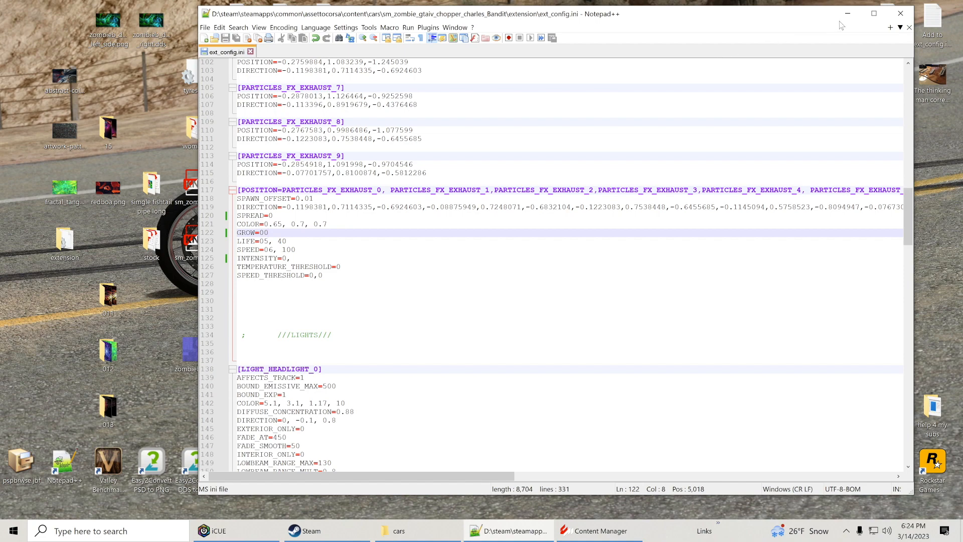
{"action": "left_click", "coordinate": [900, 17]}
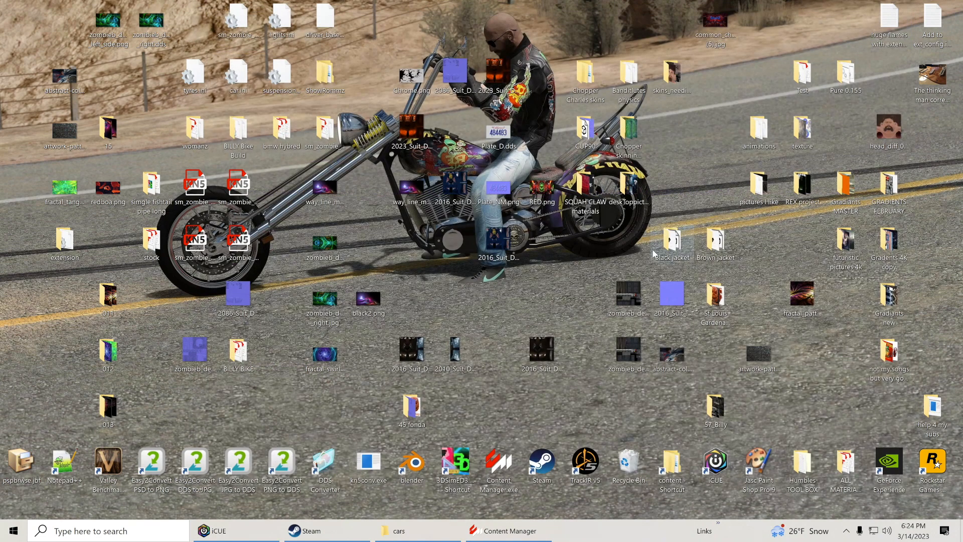
Switch to File Explorer, inspect the extension folder inside sm_zombie_gtaiv_Billys_Bike, and return to the cars folder.
{"action": "left_click", "coordinate": [421, 531]}
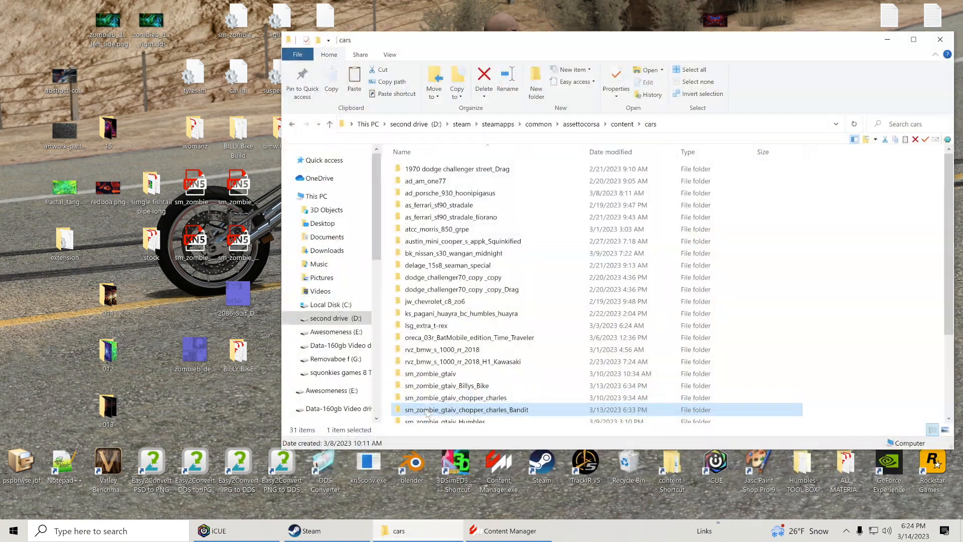
{"action": "double_click", "coordinate": [432, 385]}
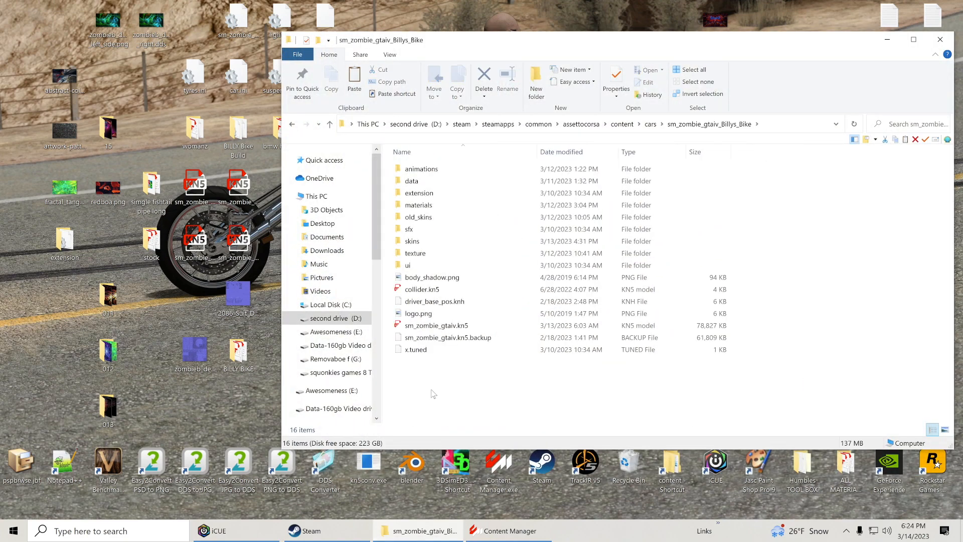
{"action": "double_click", "coordinate": [432, 194]}
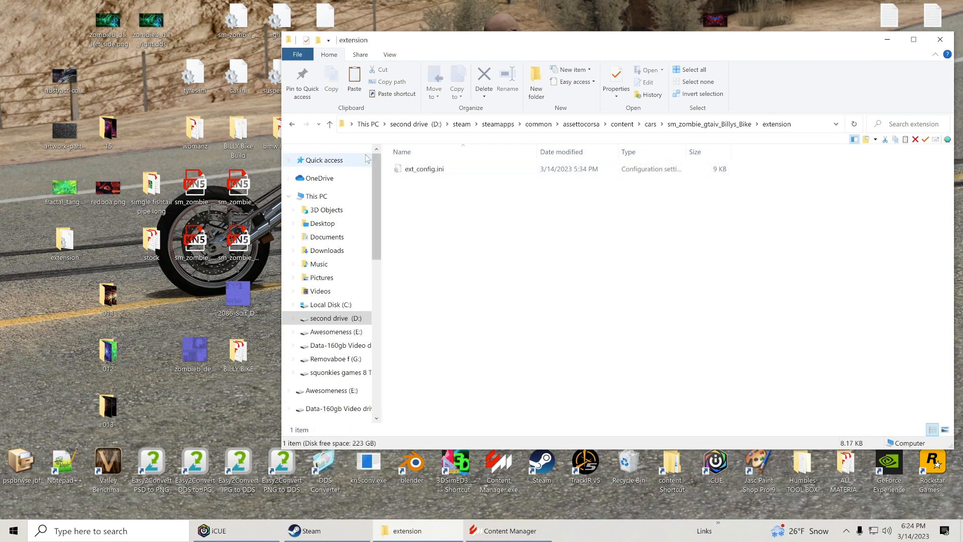
{"action": "left_click", "coordinate": [292, 125]}
{"action": "left_click", "coordinate": [293, 125]}
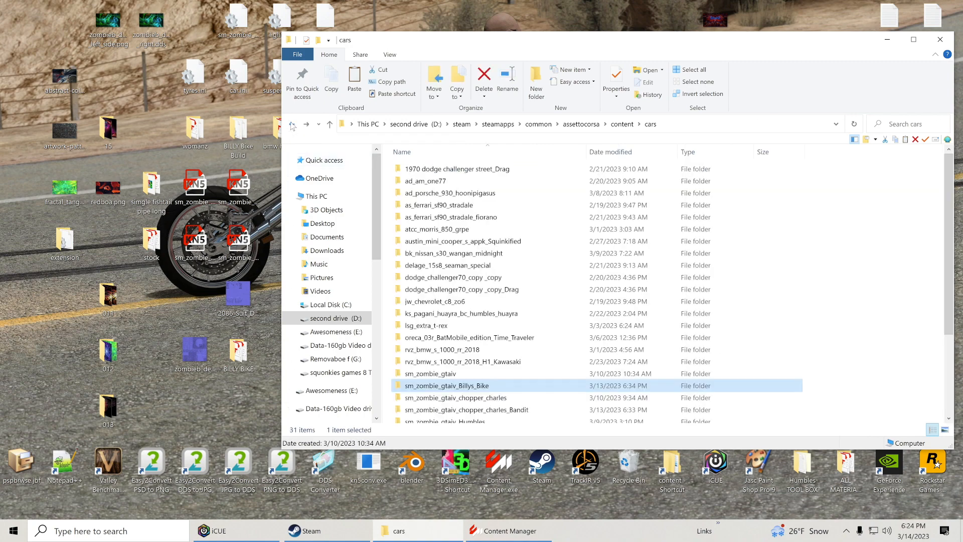
Delete the extension folder from the sm_zombie_gtaiv_chopper_charles_Bandit car folder.
{"action": "left_click", "coordinate": [64, 250]}
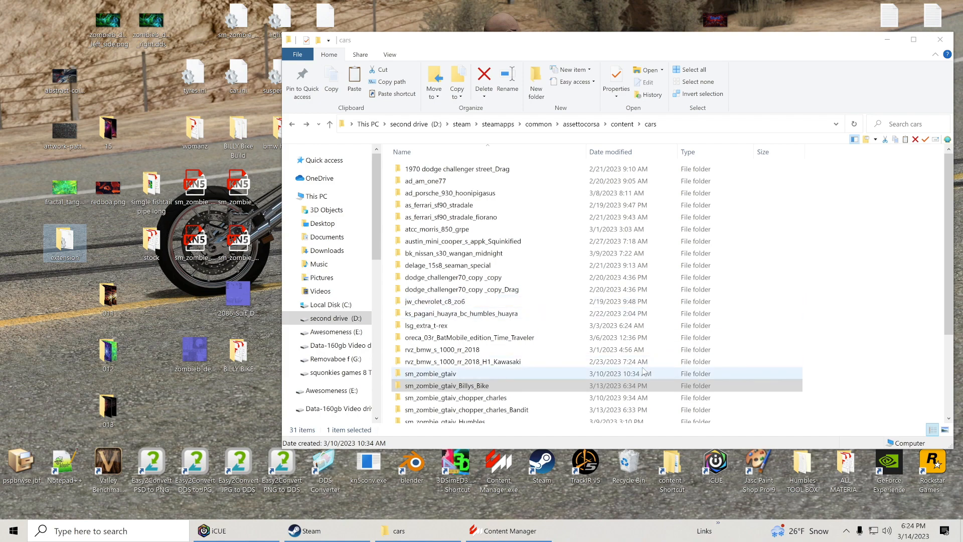
{"action": "scroll", "coordinate": [626, 351], "scroll_direction": "down", "scroll_amount": 3}
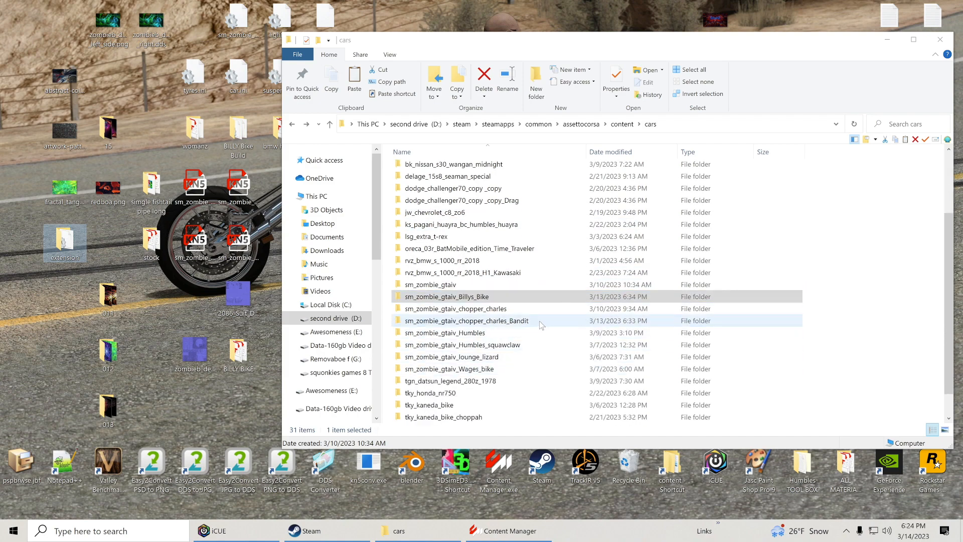
{"action": "double_click", "coordinate": [540, 323]}
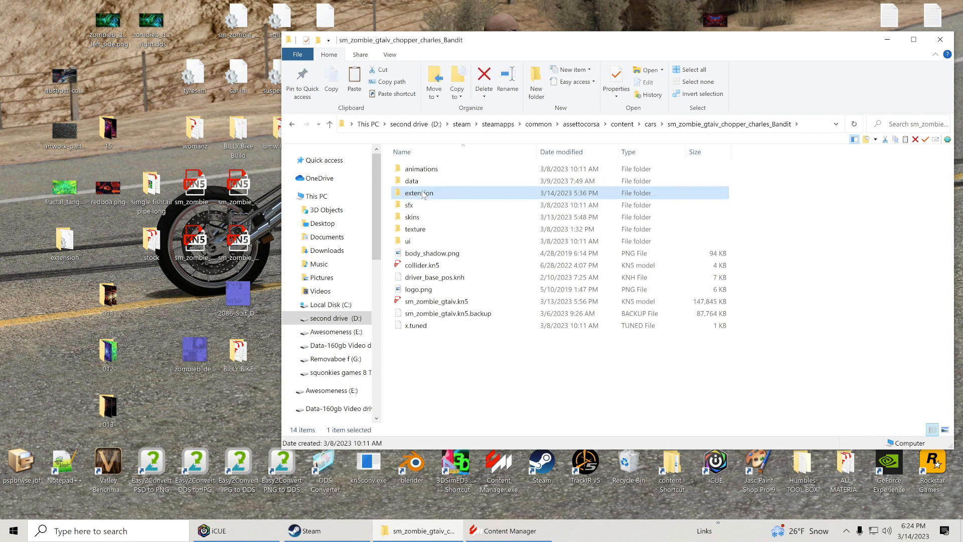
{"action": "right_click", "coordinate": [424, 192]}
{"action": "left_click", "coordinate": [458, 420]}
Copy the desktop's extension folder into the sm_zombie_gtaiv_chopper_charles_Bandit folder and minimize File Explorer.
{"action": "right_click", "coordinate": [64, 237]}
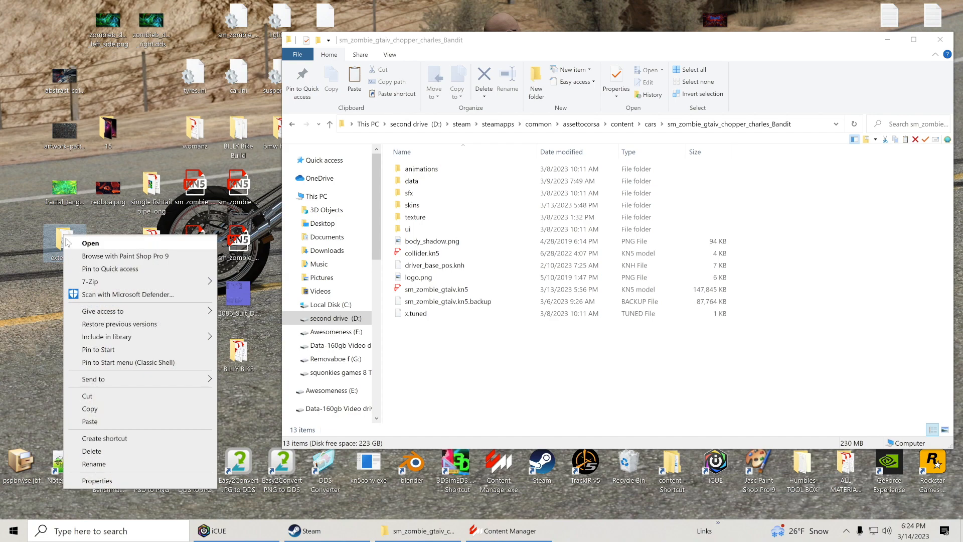
{"action": "left_click", "coordinate": [139, 408]}
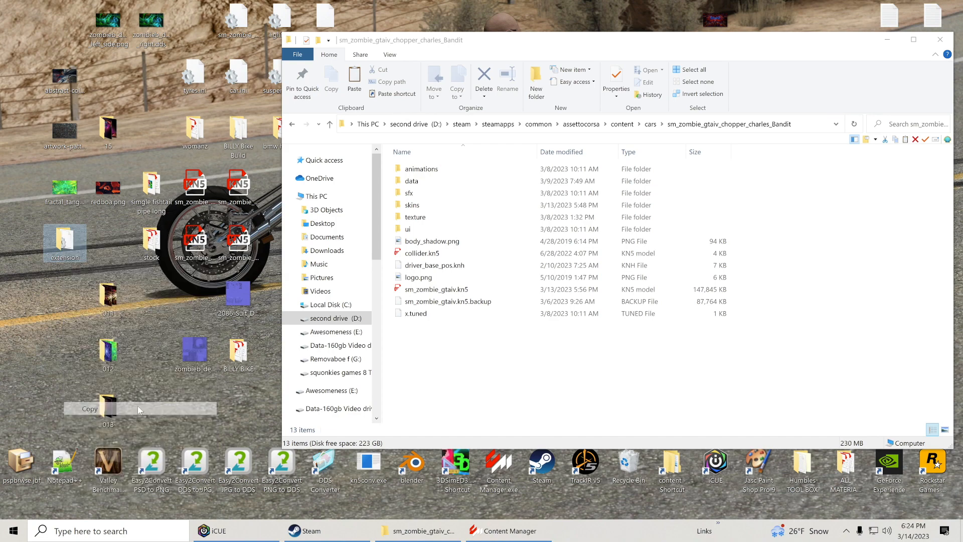
{"action": "right_click", "coordinate": [867, 247]}
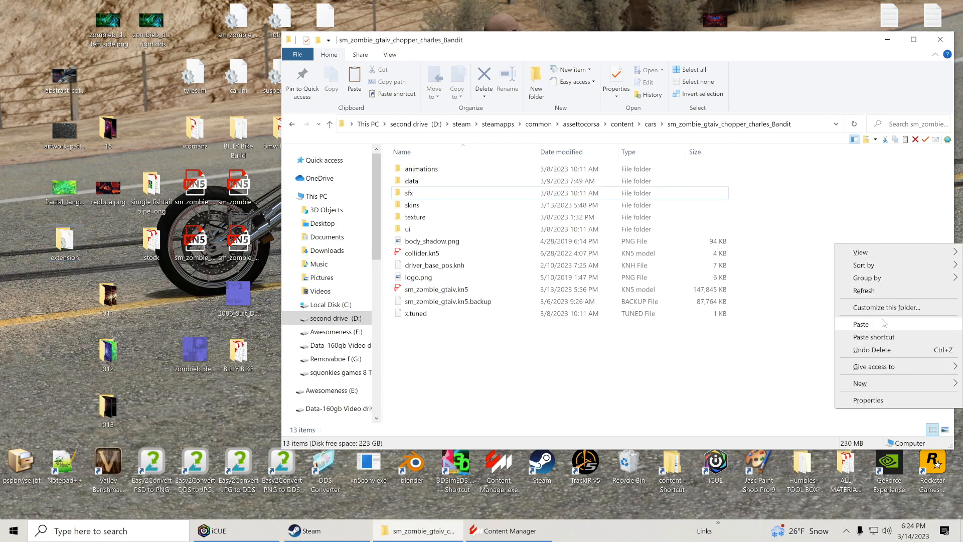
{"action": "left_click", "coordinate": [860, 324]}
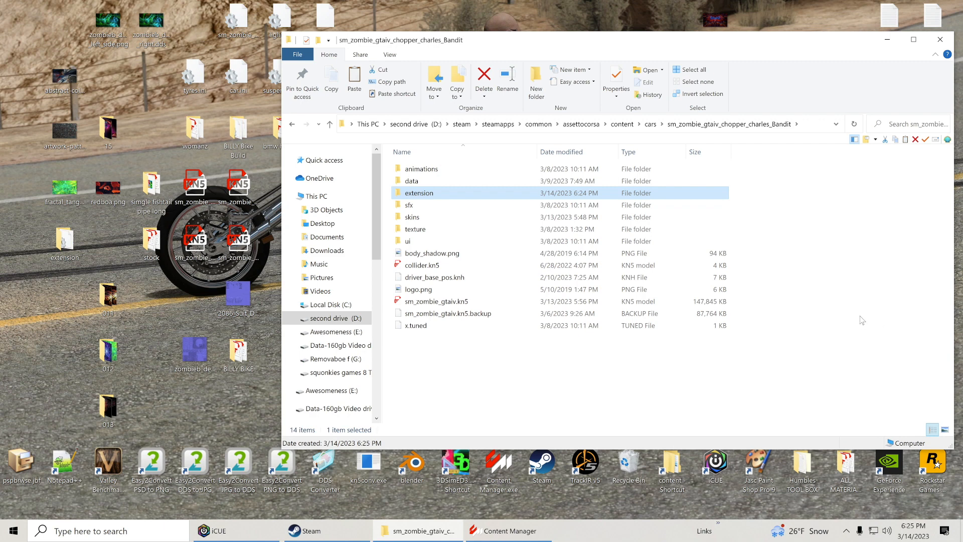
{"action": "left_click", "coordinate": [831, 248]}
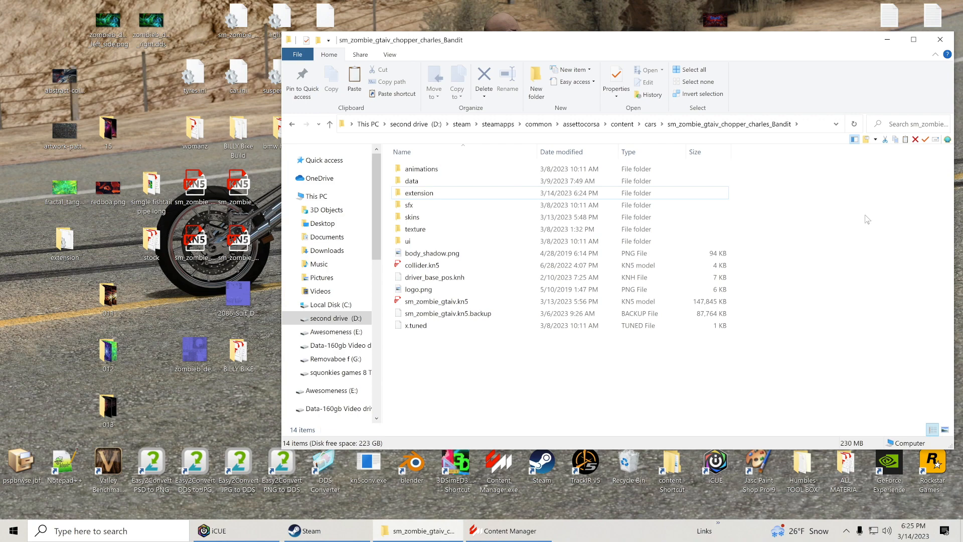
{"action": "left_click", "coordinate": [887, 40]}
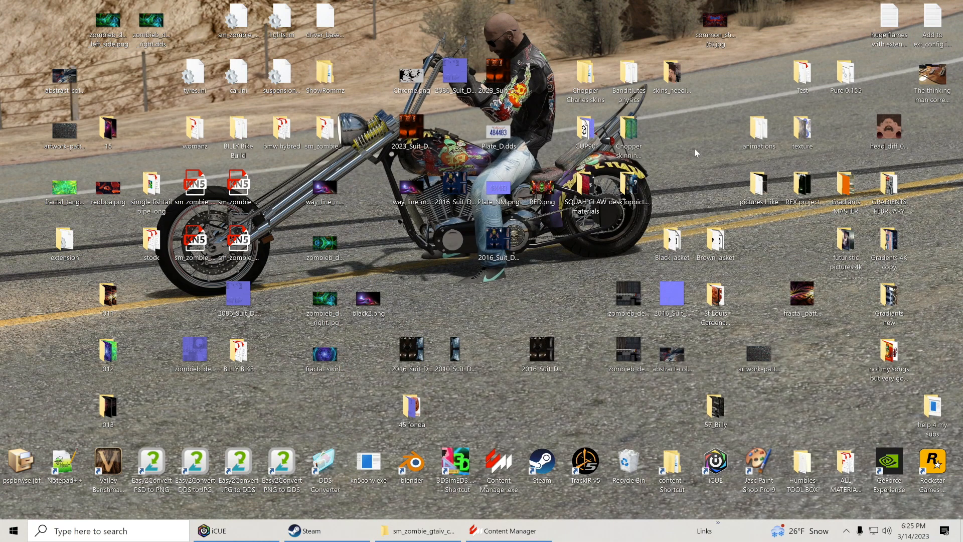